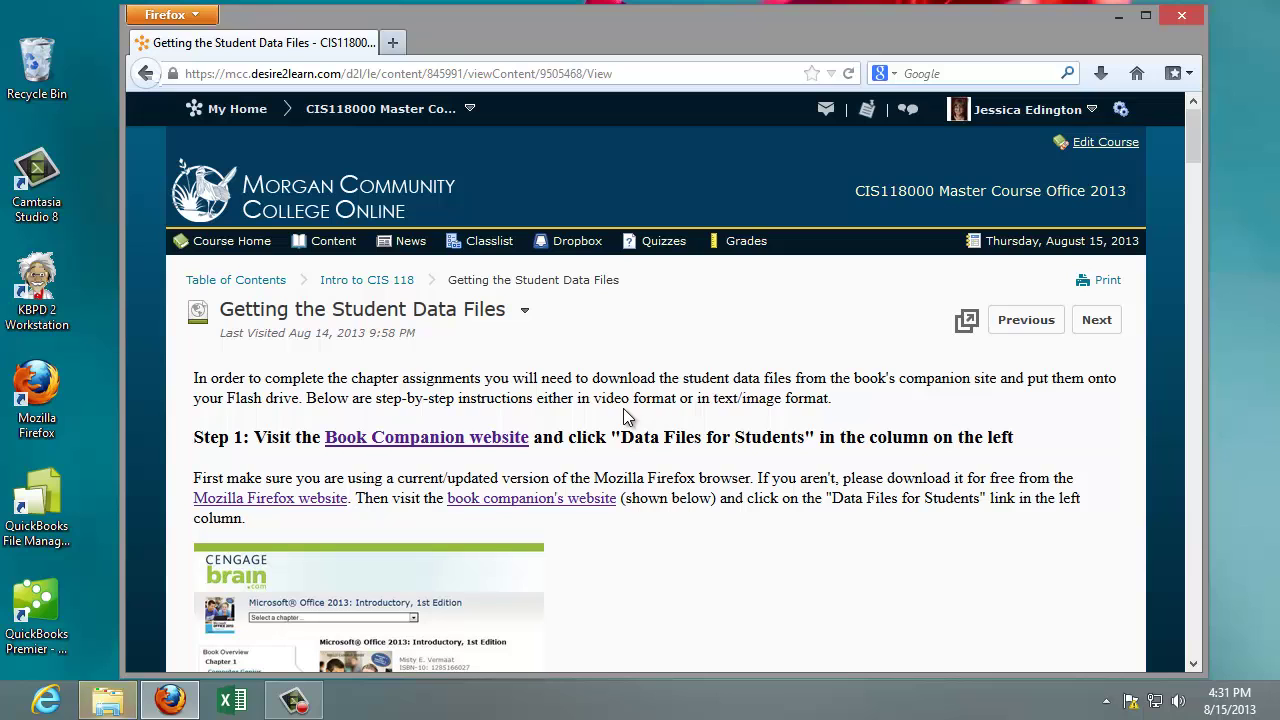
# - Minimize the browser, close the open drive window, and open a new File Explorer window showing the Computer drives
pyautogui.click(1118, 15)
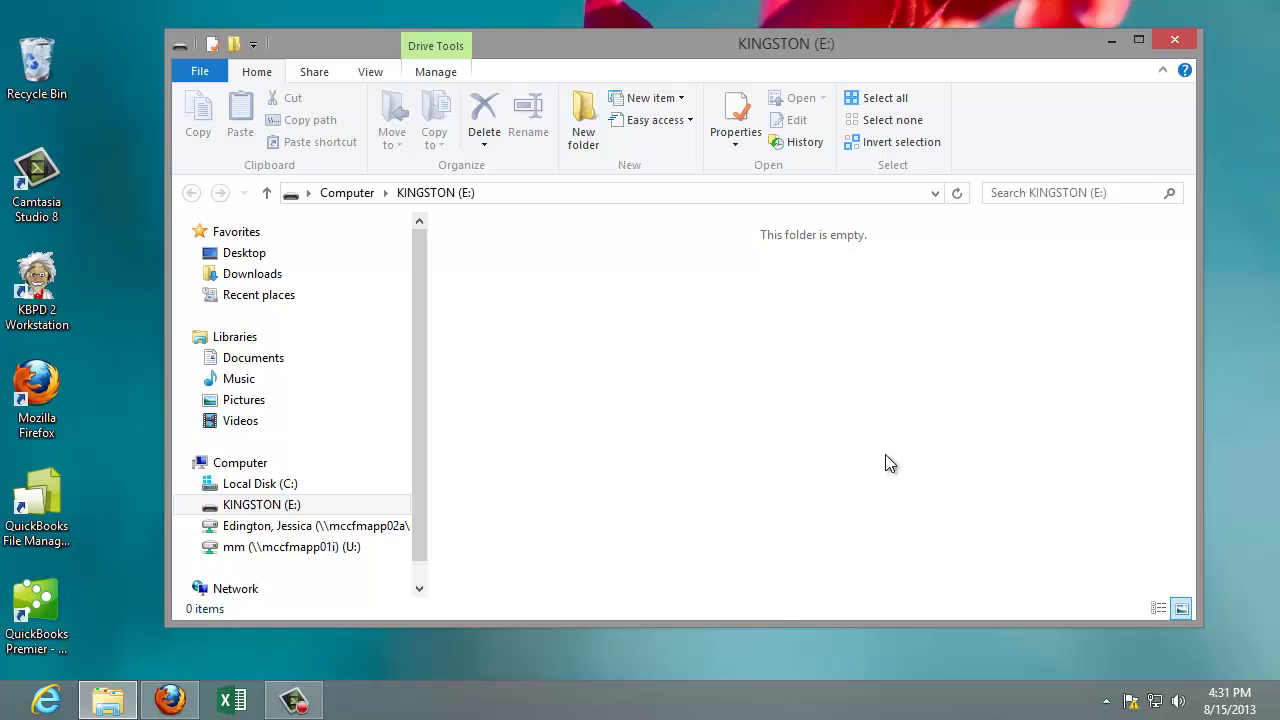
pyautogui.click(1177, 41)
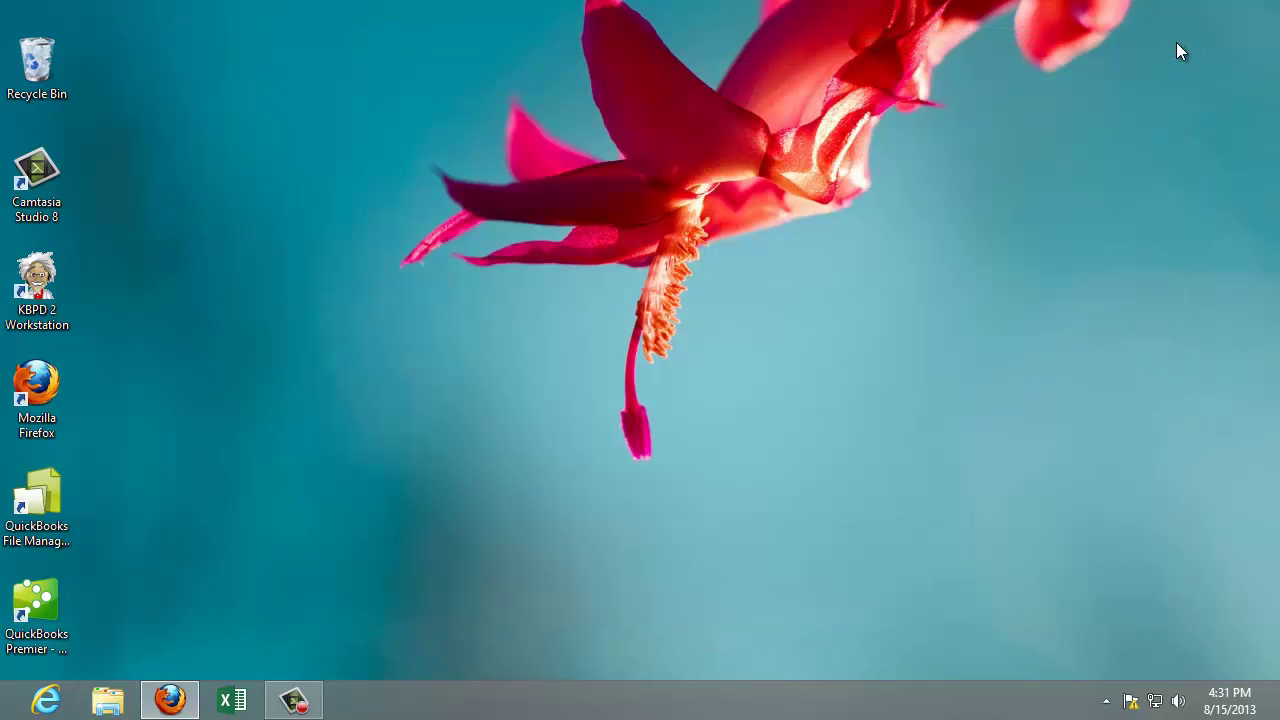
pyautogui.click(110, 702)
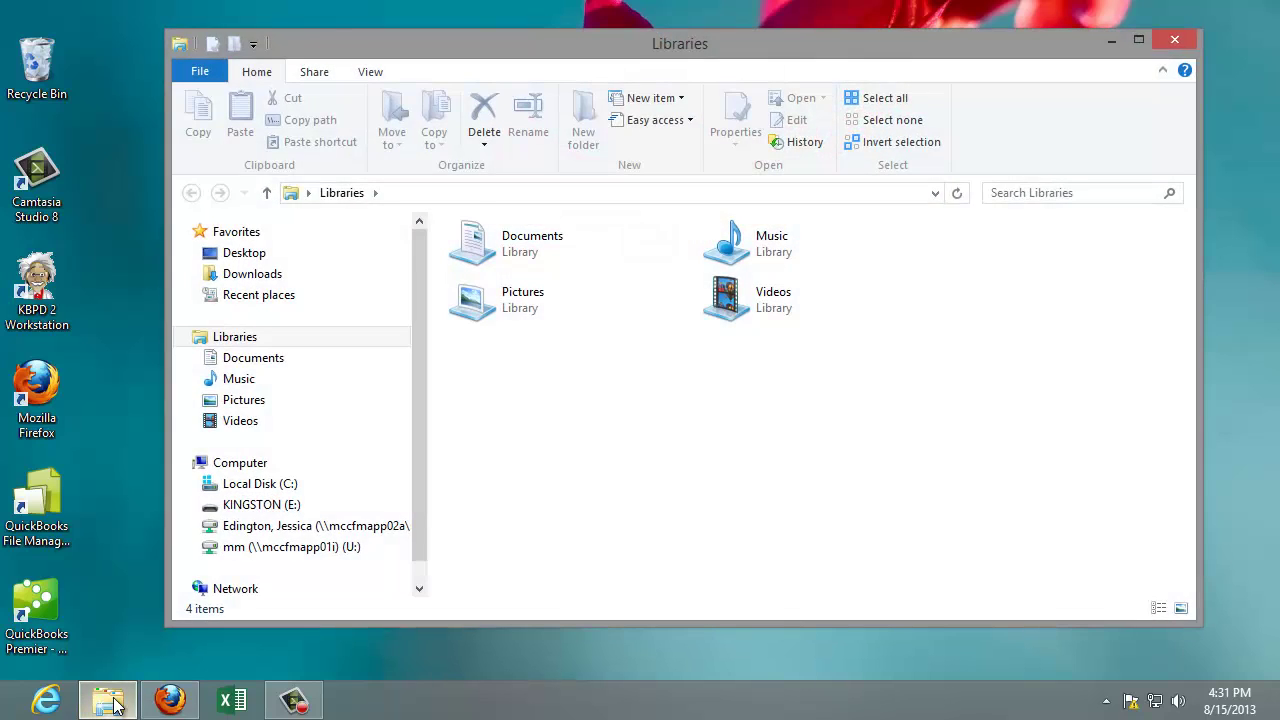
pyautogui.click(250, 462)
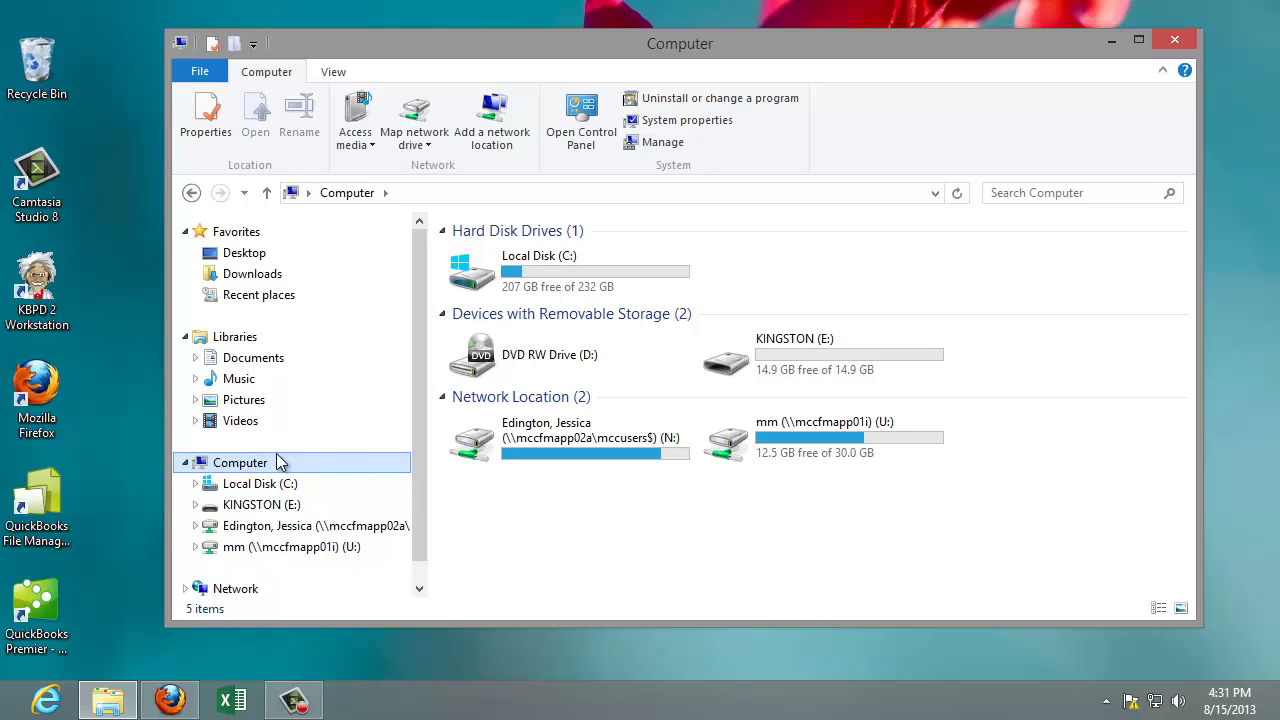
# - Check the contents of the KINGSTON (E:) flash drive and return to the Computer drive list
pyautogui.click(735, 363)
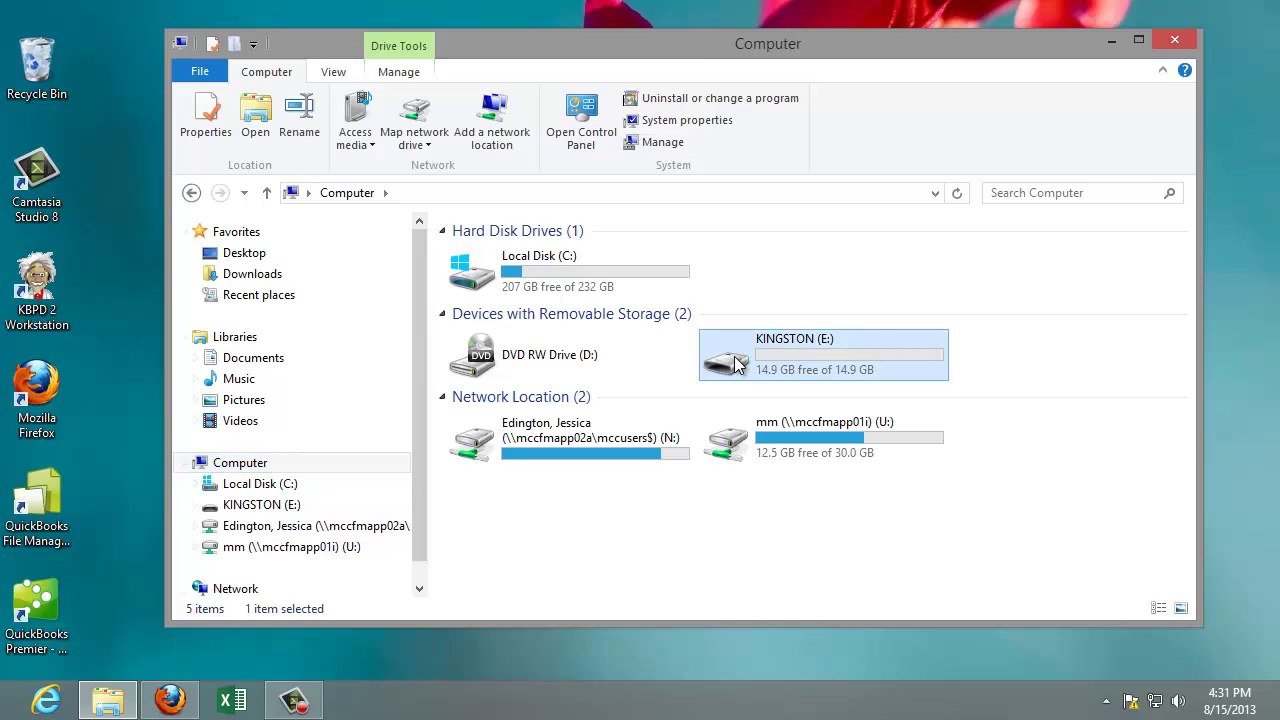
pyautogui.moveTo(775, 348)
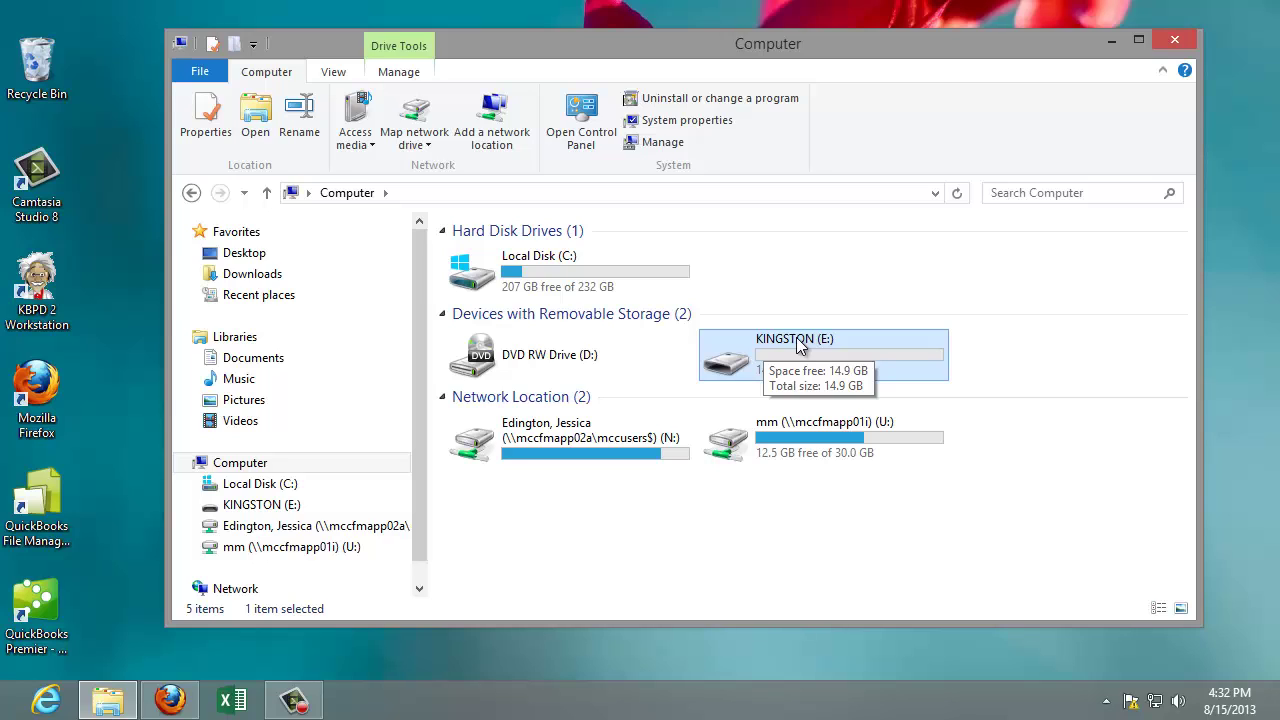
pyautogui.doubleClick(741, 366)
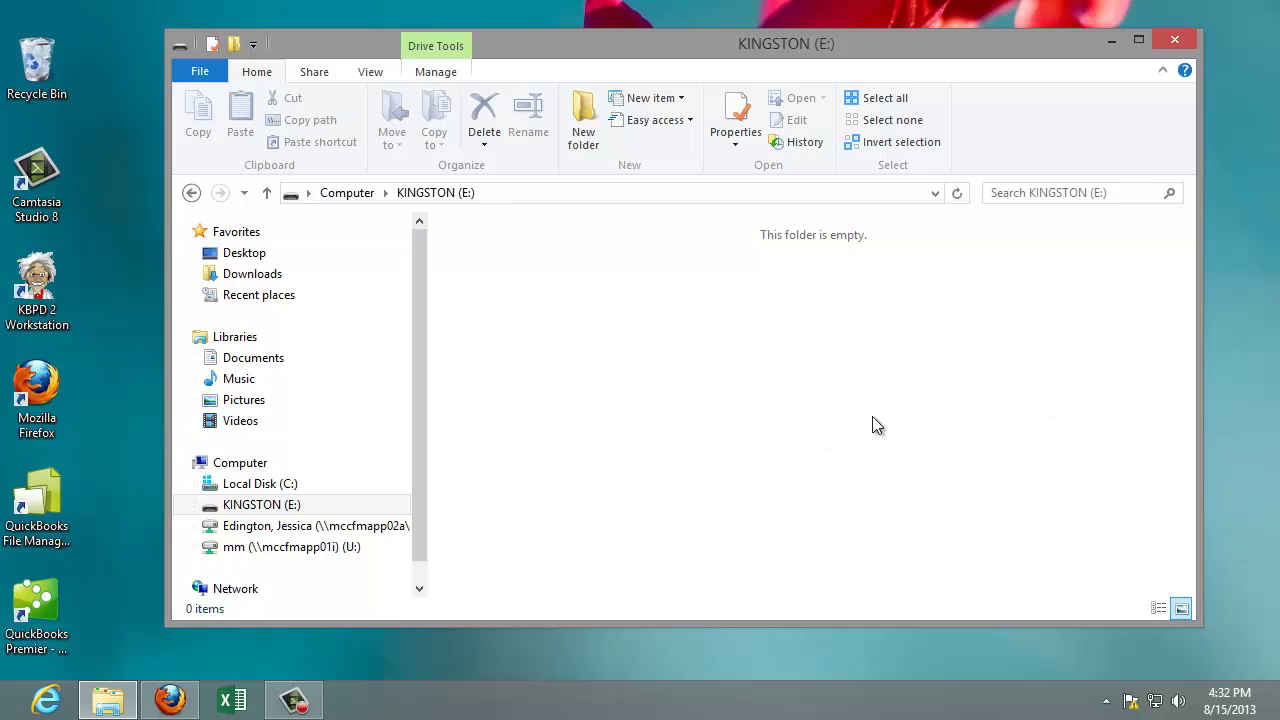
pyautogui.click(191, 192)
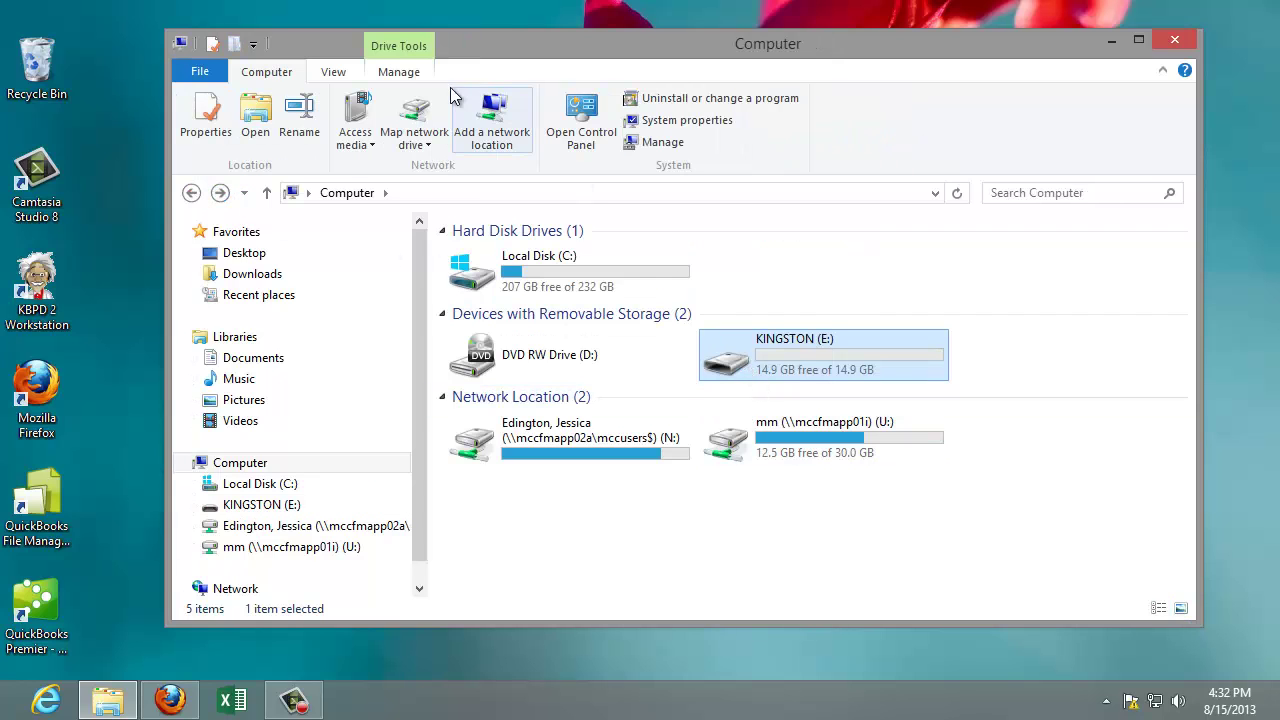
# - Open the format settings for the KINGSTON (E:) drive and move the dialog clear of the navigation pane
pyautogui.click(399, 72)
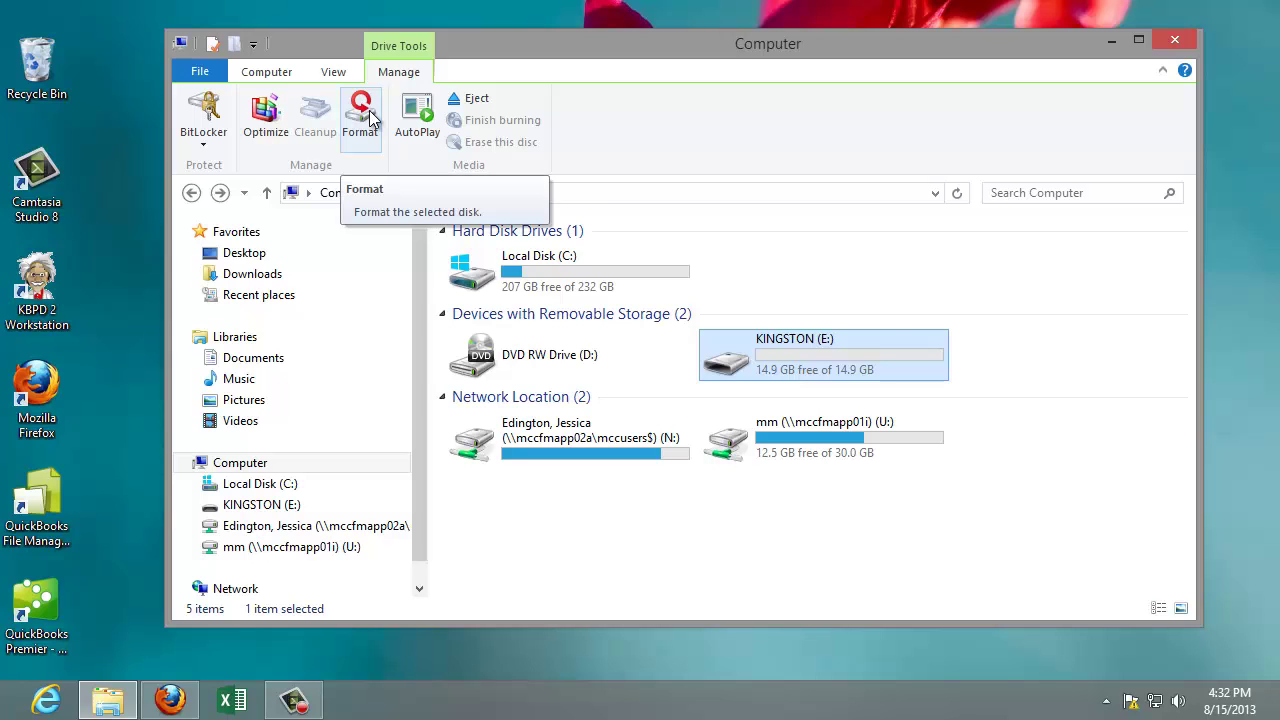
pyautogui.rightClick(740, 367)
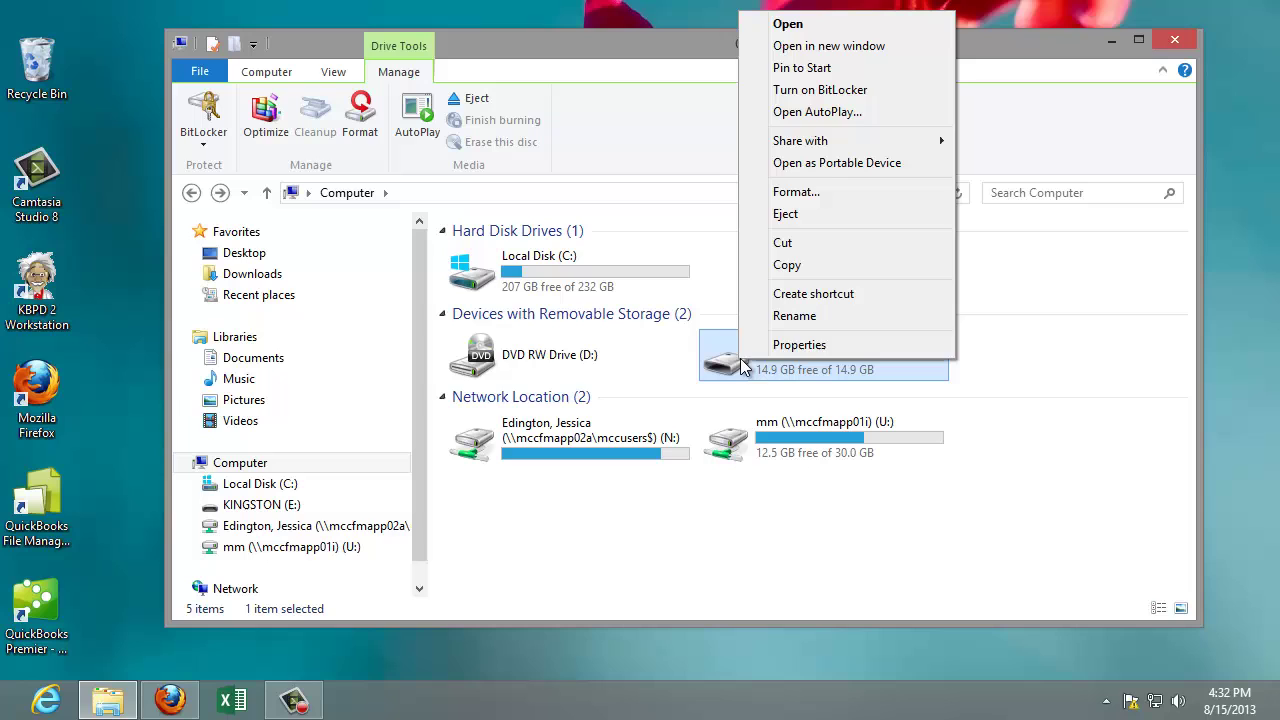
pyautogui.click(800, 197)
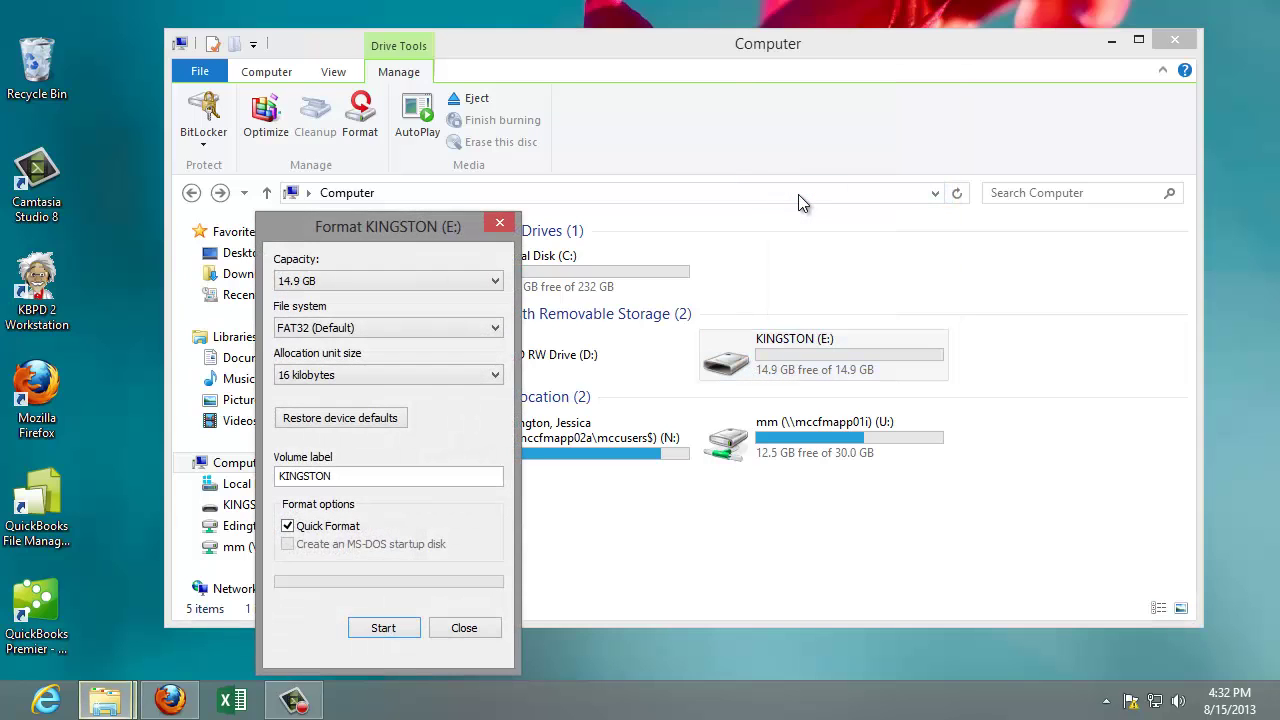
pyautogui.moveTo(401, 221); pyautogui.dragTo(694, 119)
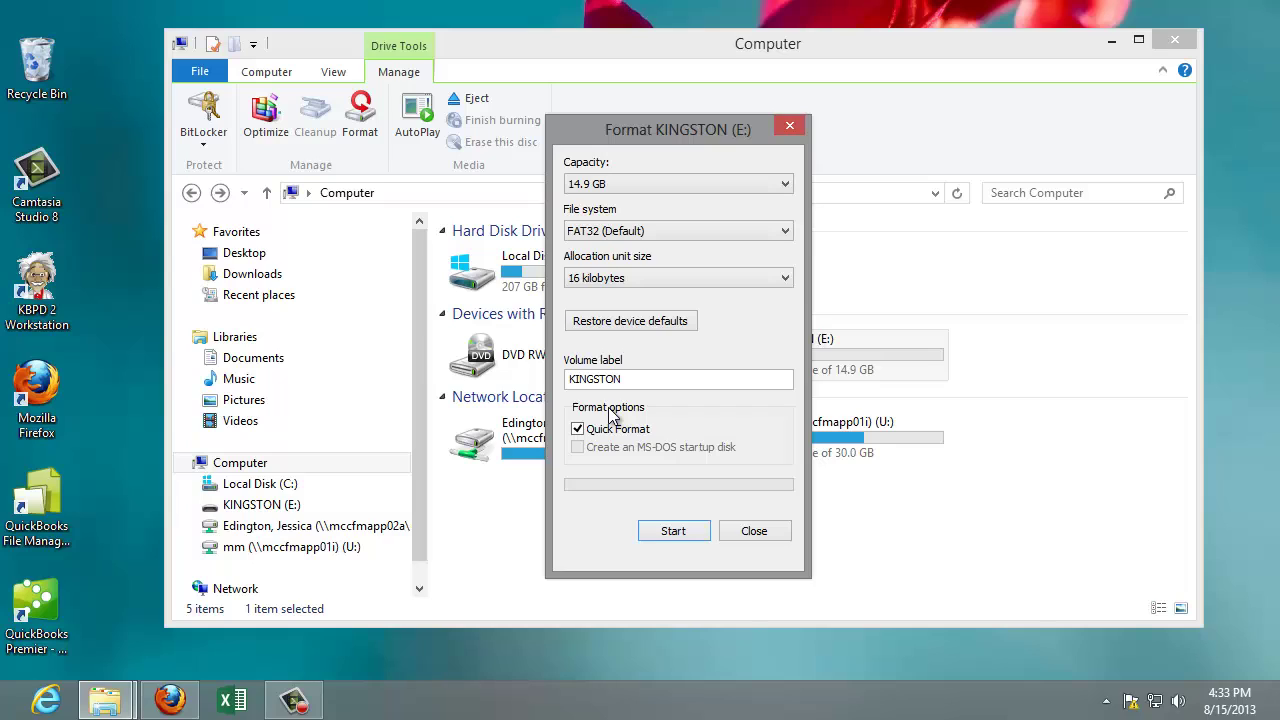
# - Set the flash drive's volume label to CollegeWork in the format settings
pyautogui.doubleClick(602, 381)
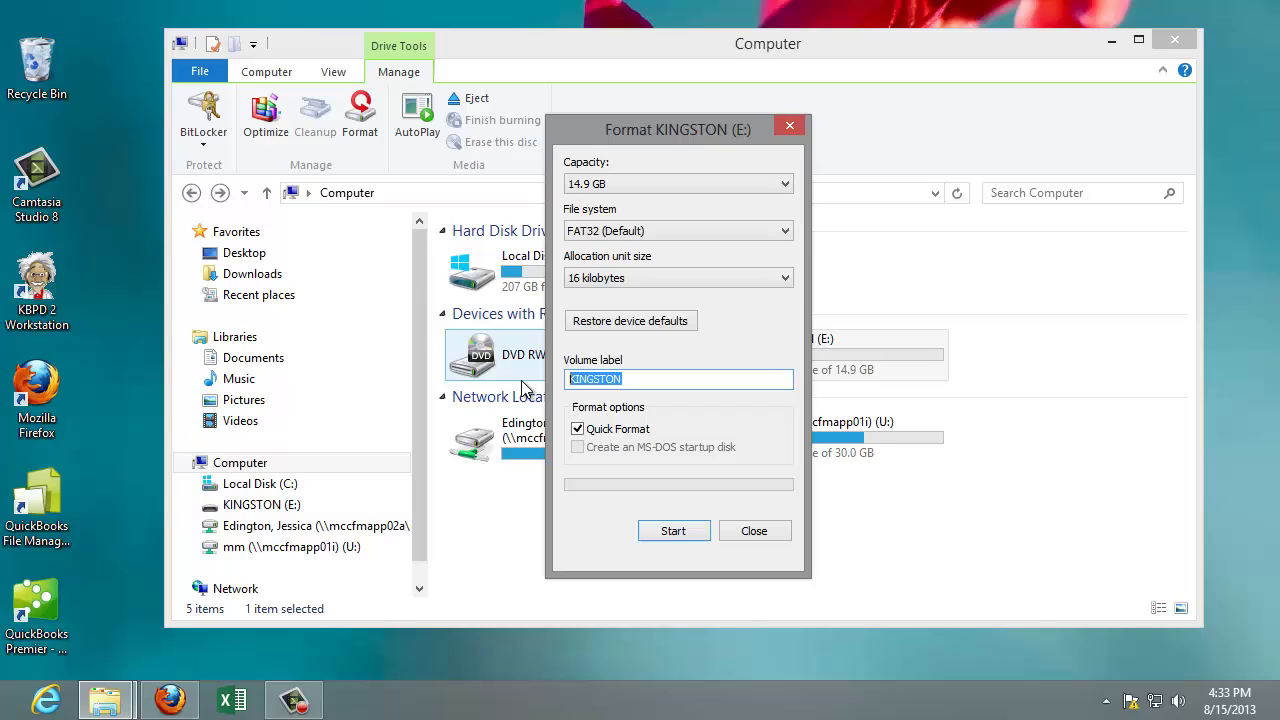
pyautogui.write('College Wor')
pyautogui.press('BackSpace')
pyautogui.press('BackSpace')
pyautogui.press('BackSpace')
pyautogui.press('BackSpace')
pyautogui.write('Work')
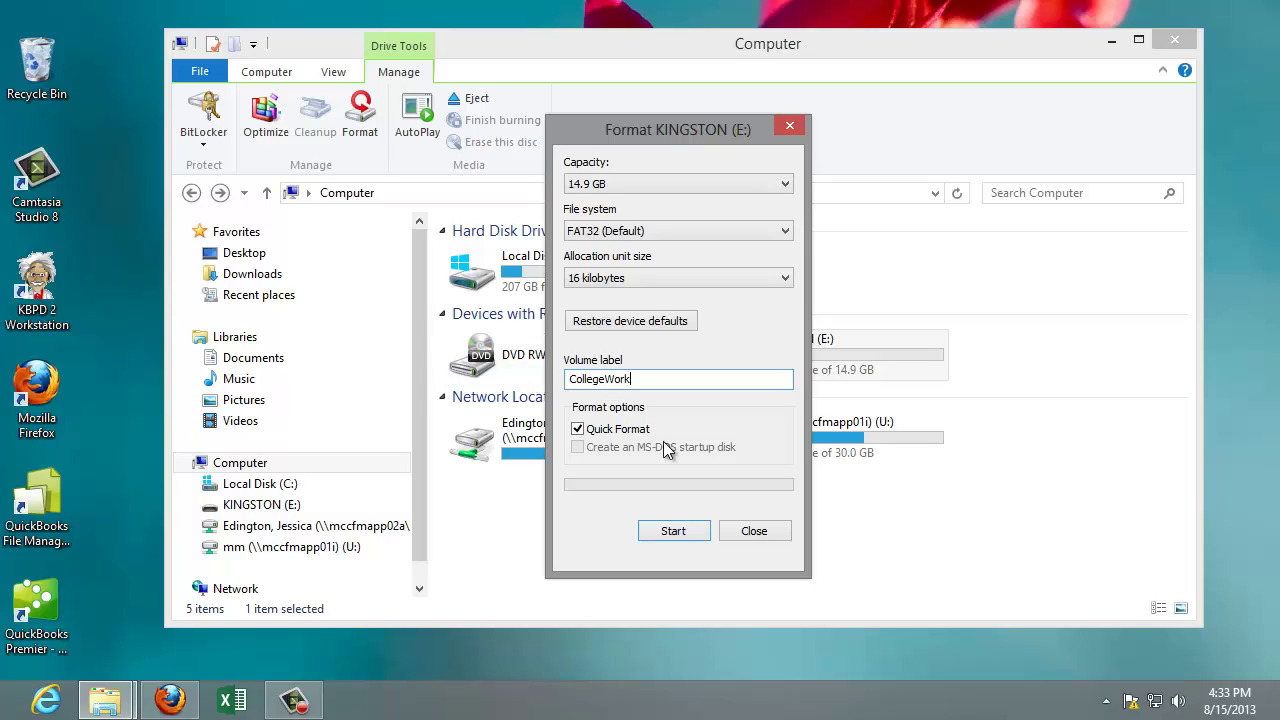
# - Run the quick format on the E: drive, accepting the erasure of all data, and close the format dialog
pyautogui.click(672, 531)
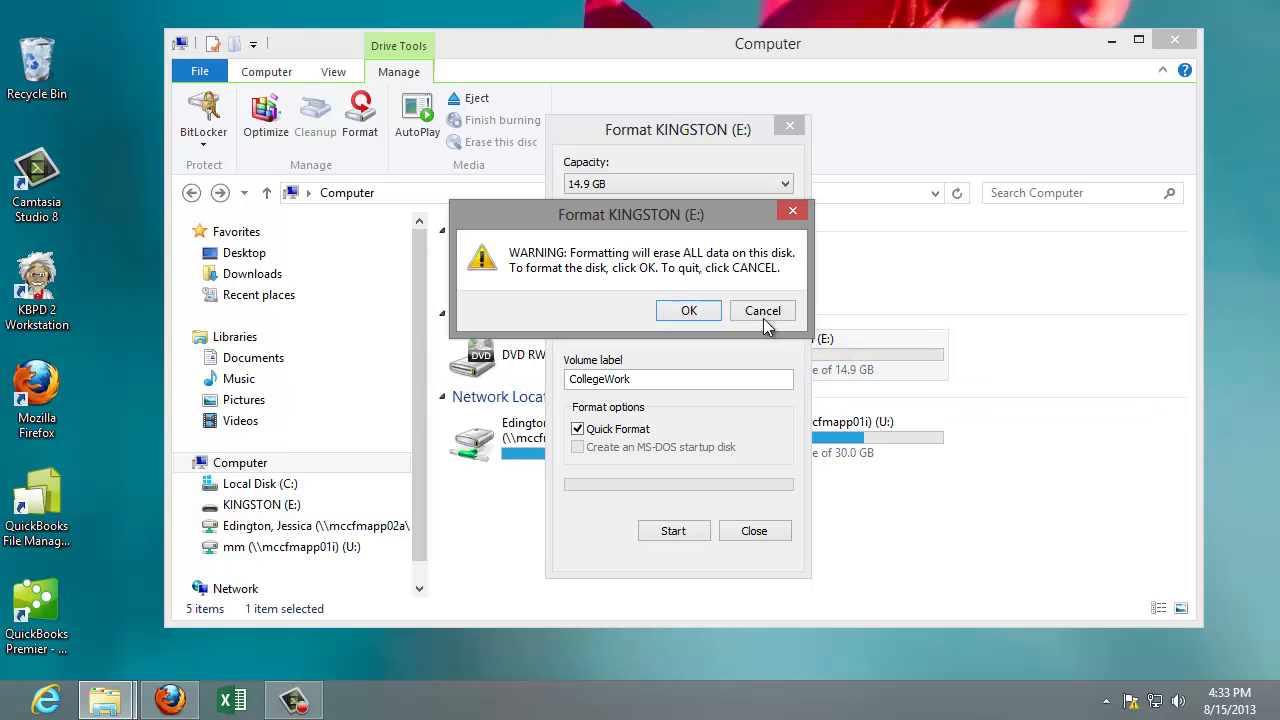
pyautogui.click(689, 311)
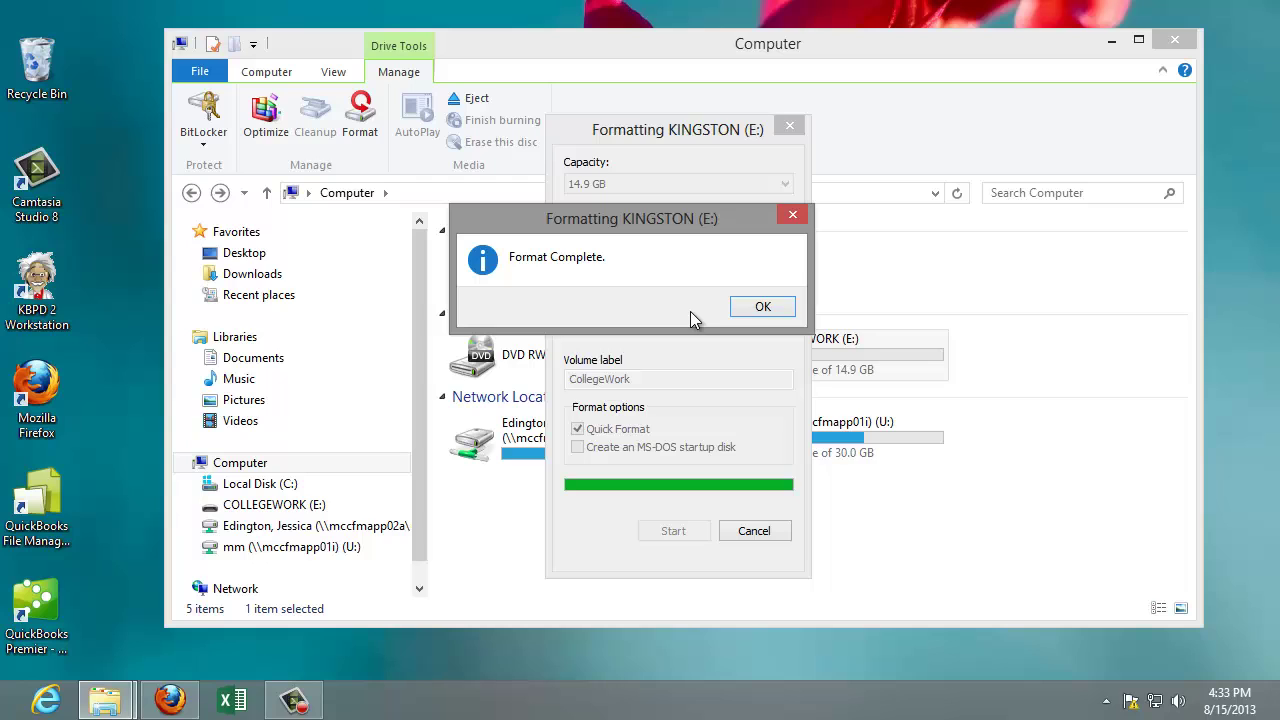
pyautogui.click(748, 312)
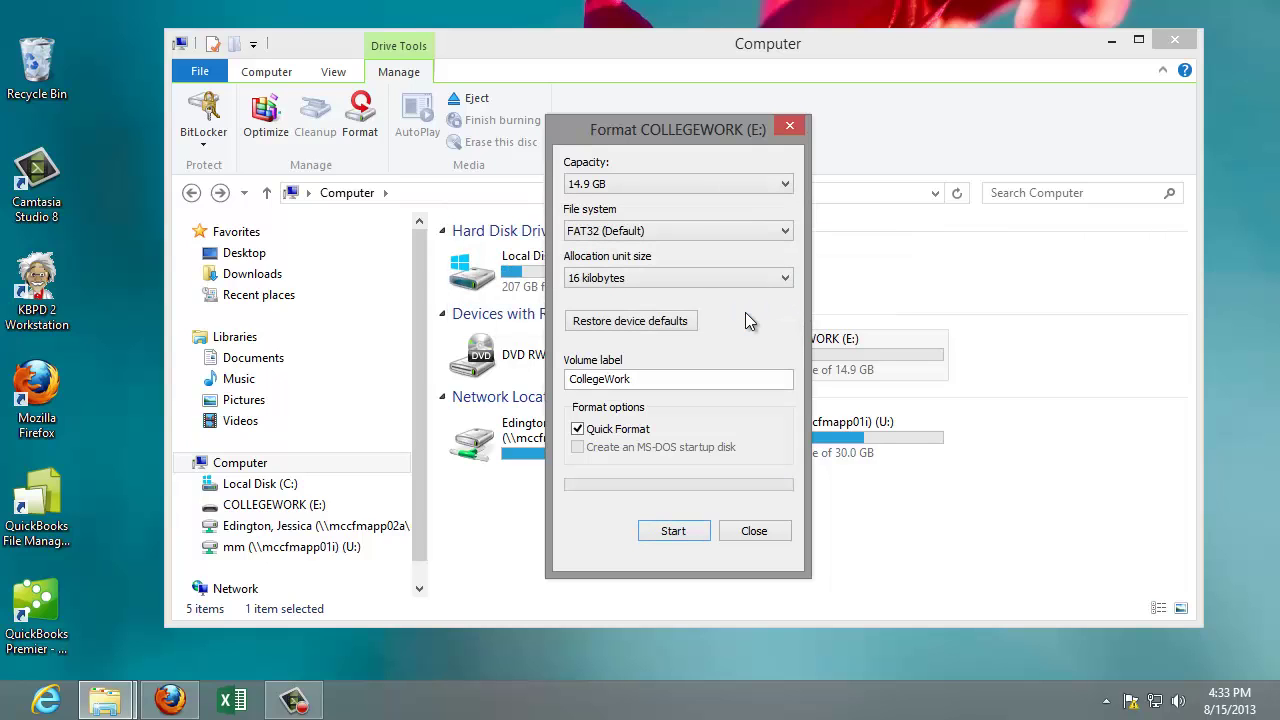
pyautogui.click(760, 530)
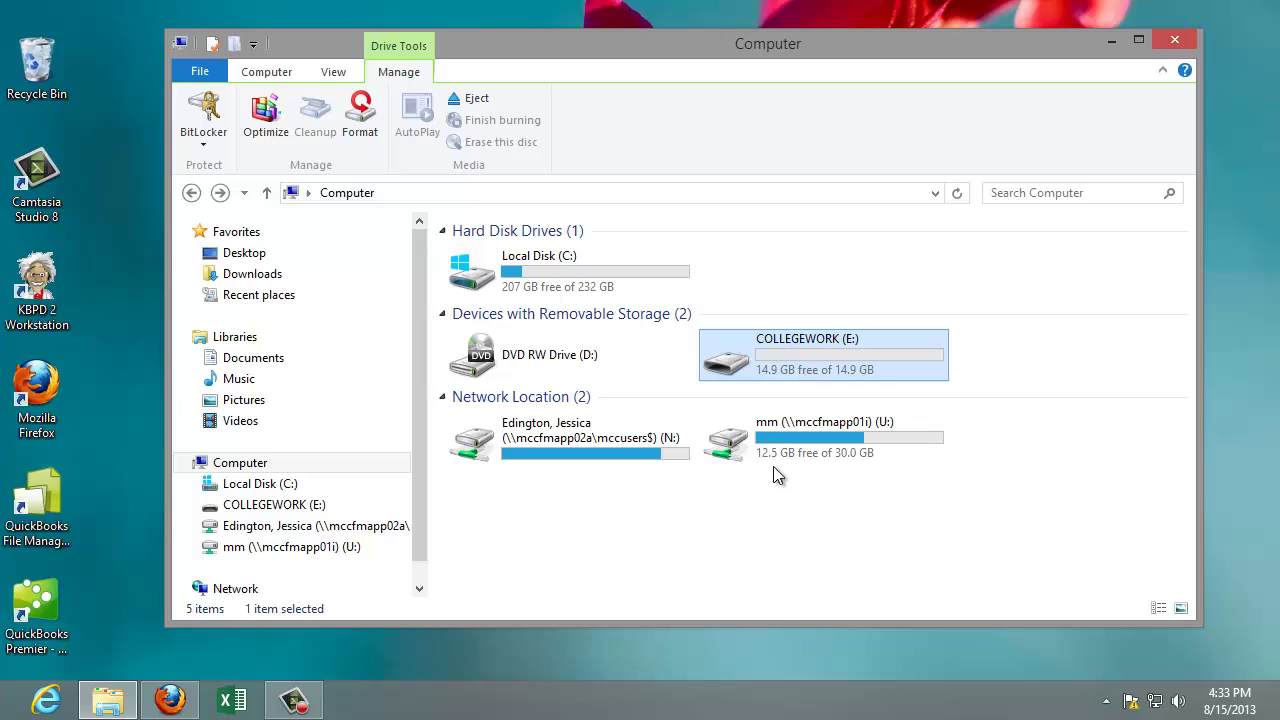
# - Create a folder named "CIS 118 Intro to PC Applications" on the COLLEGEWORK (E:) drive
pyautogui.doubleClick(740, 367)
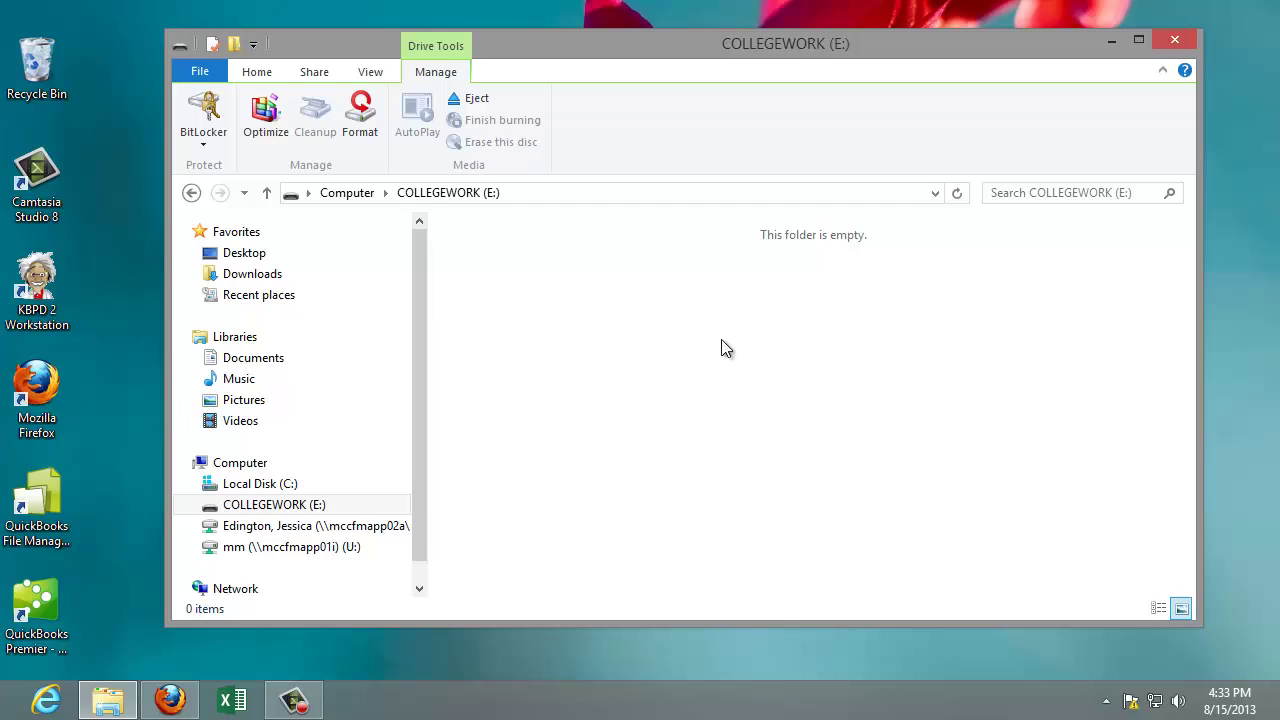
pyautogui.click(270, 72)
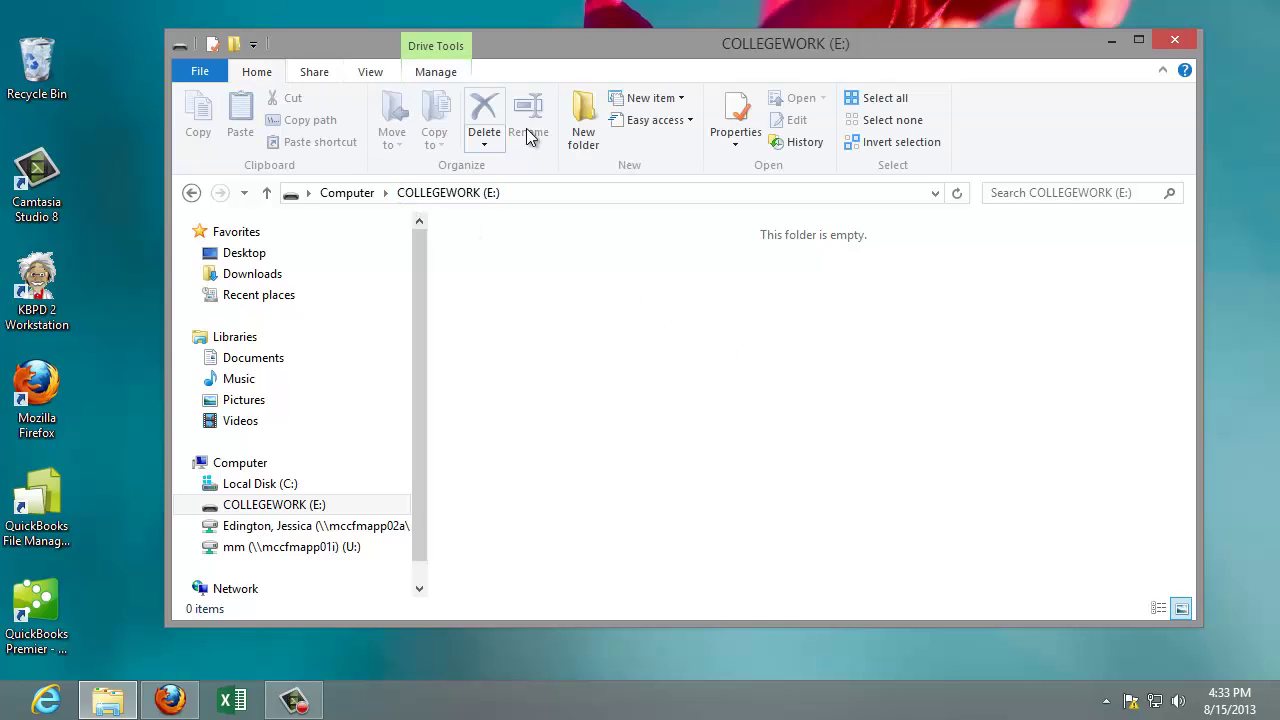
pyautogui.click(586, 130)
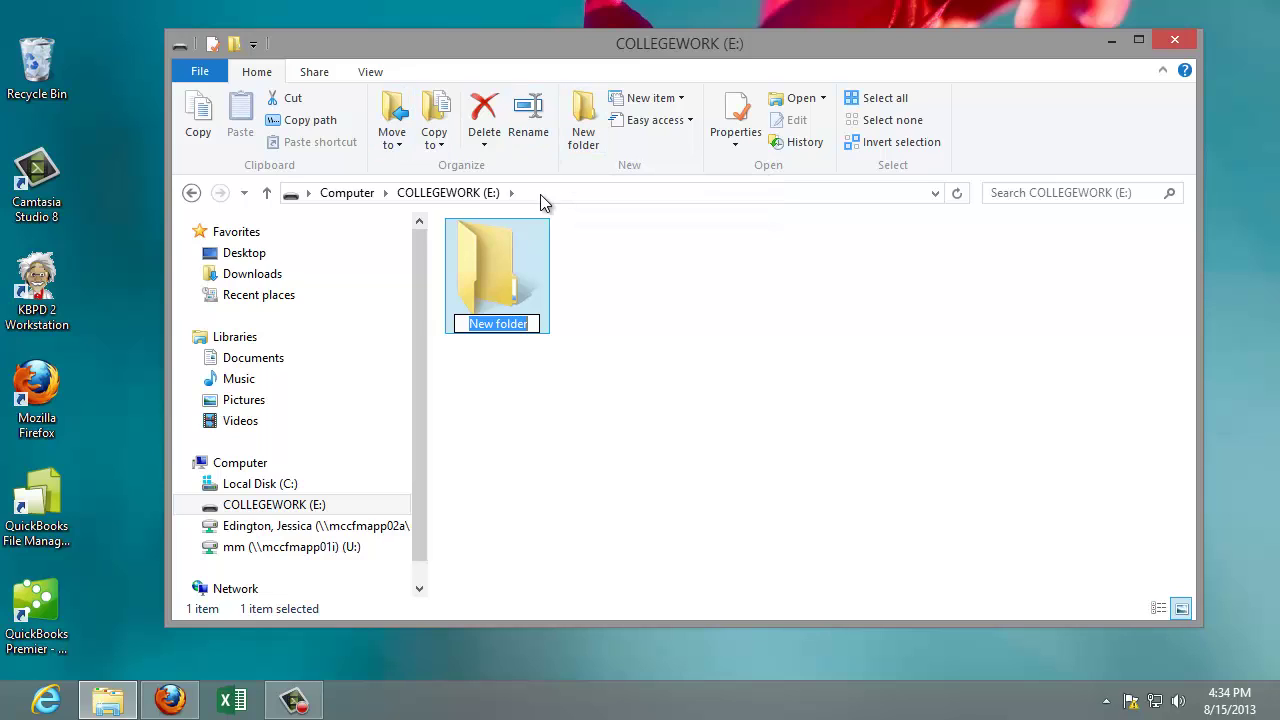
pyautogui.write('CIS')
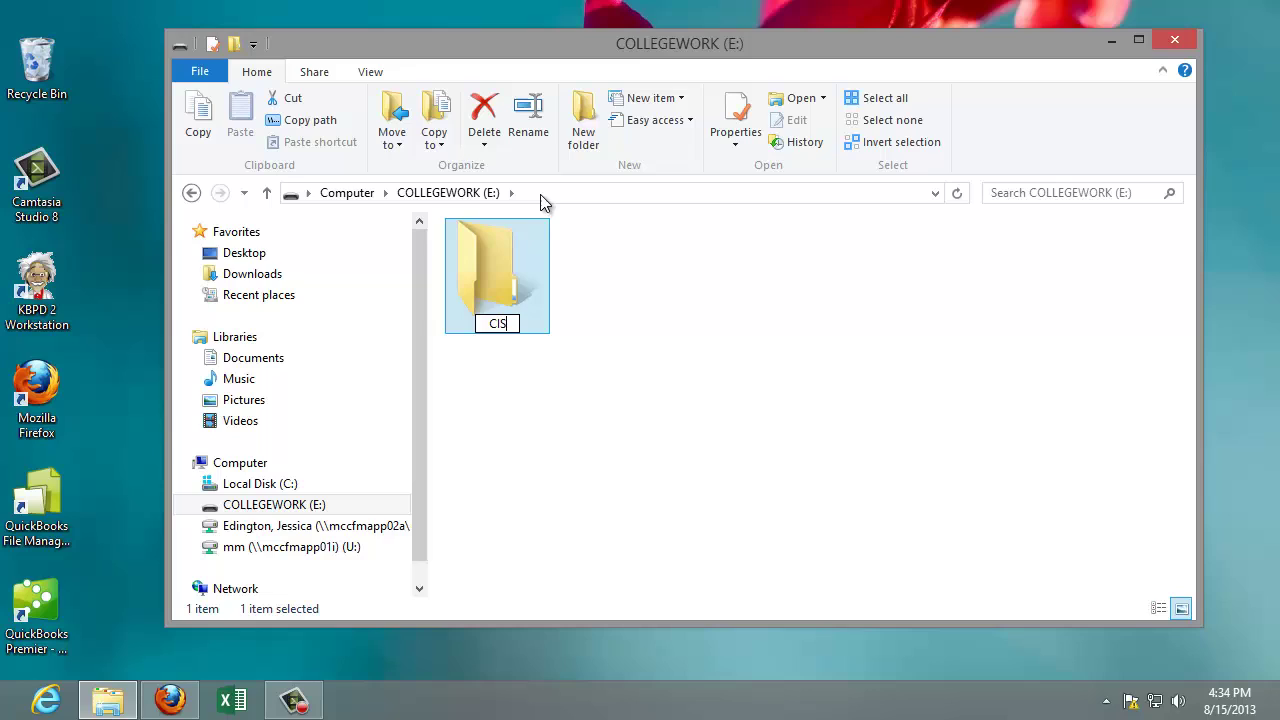
pyautogui.write(' 118 Intro to PC')
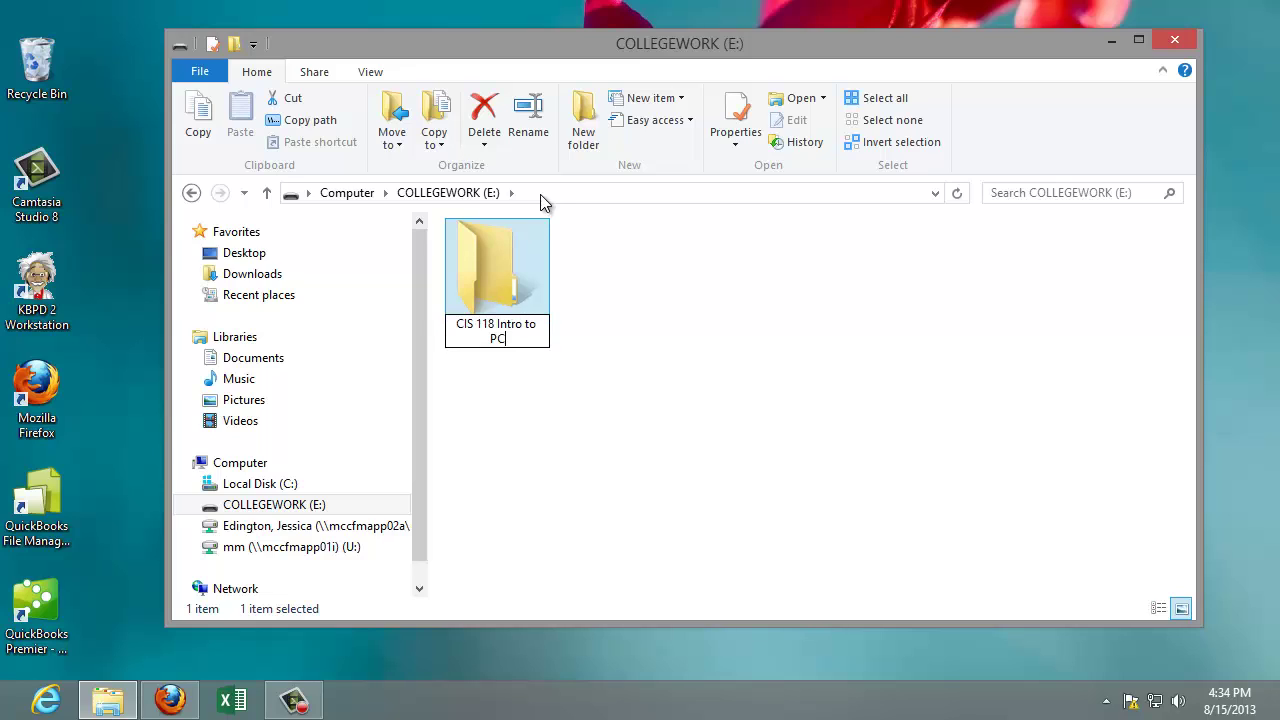
pyautogui.write(' Applications')
pyautogui.press('Return')
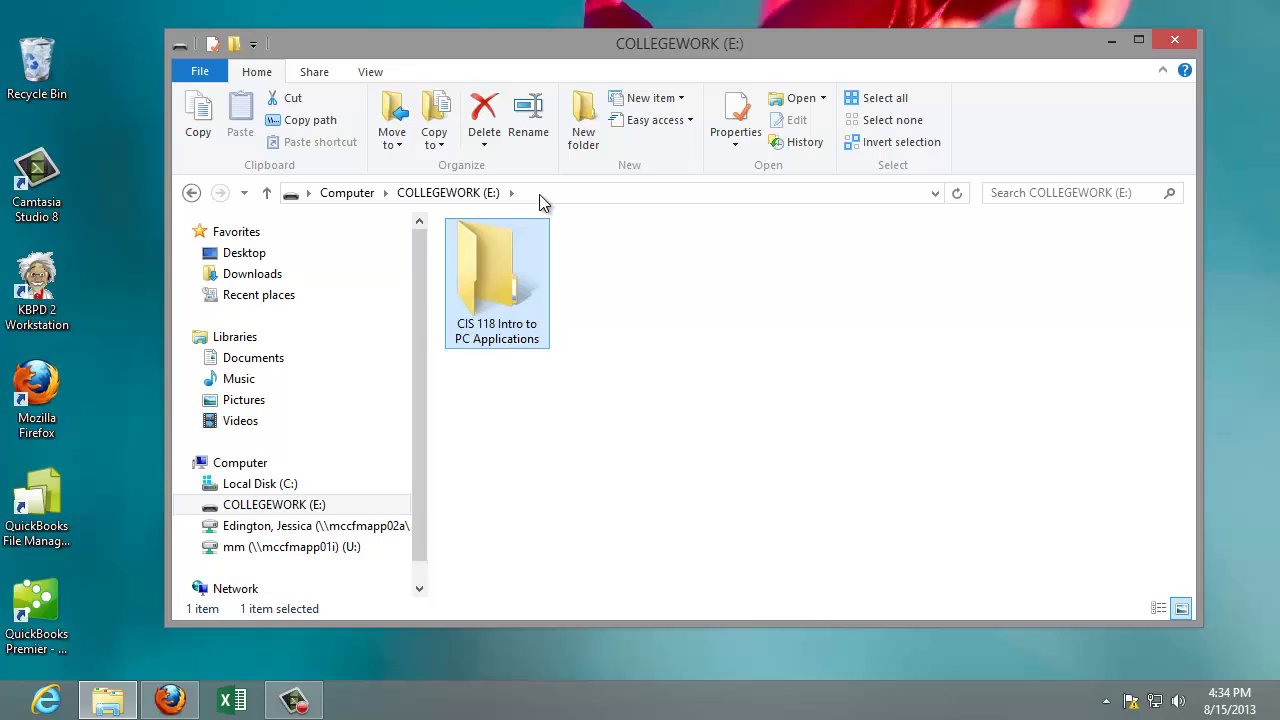
# - Open the CIS 118 Intro to PC Applications folder and create a subfolder named "Word Unit" in it
pyautogui.doubleClick(503, 270)
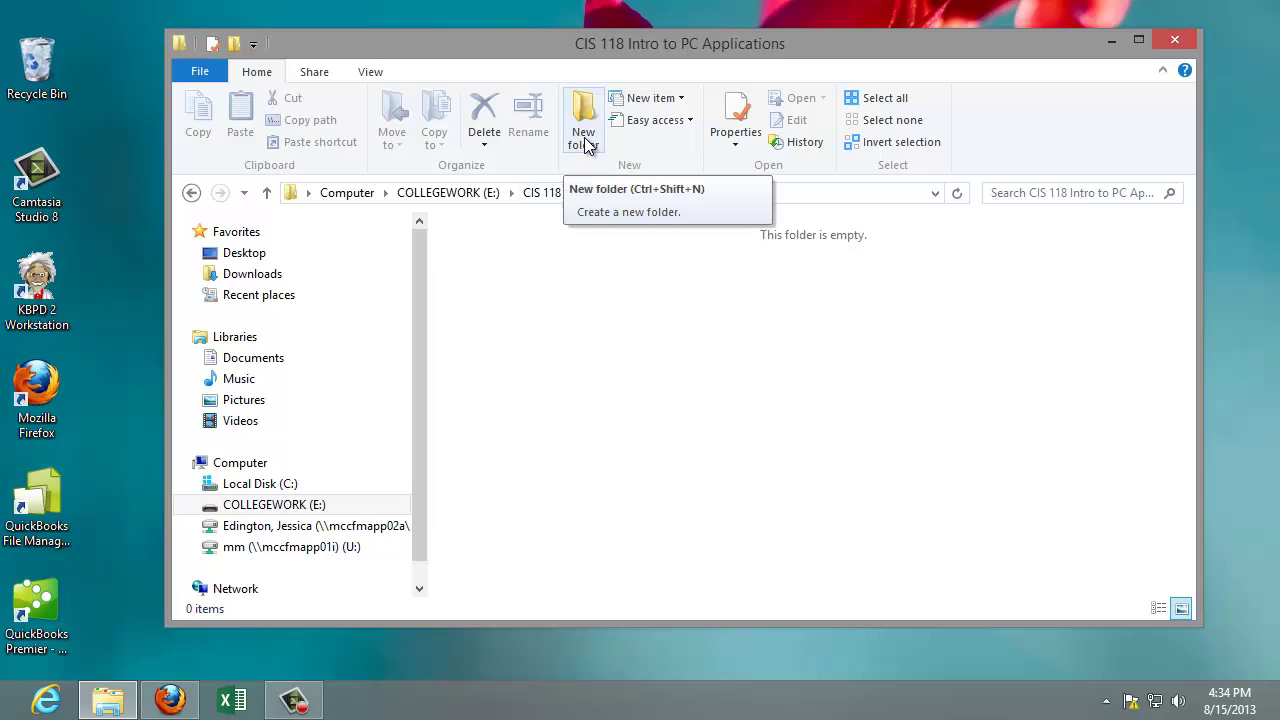
pyautogui.rightClick(547, 263)
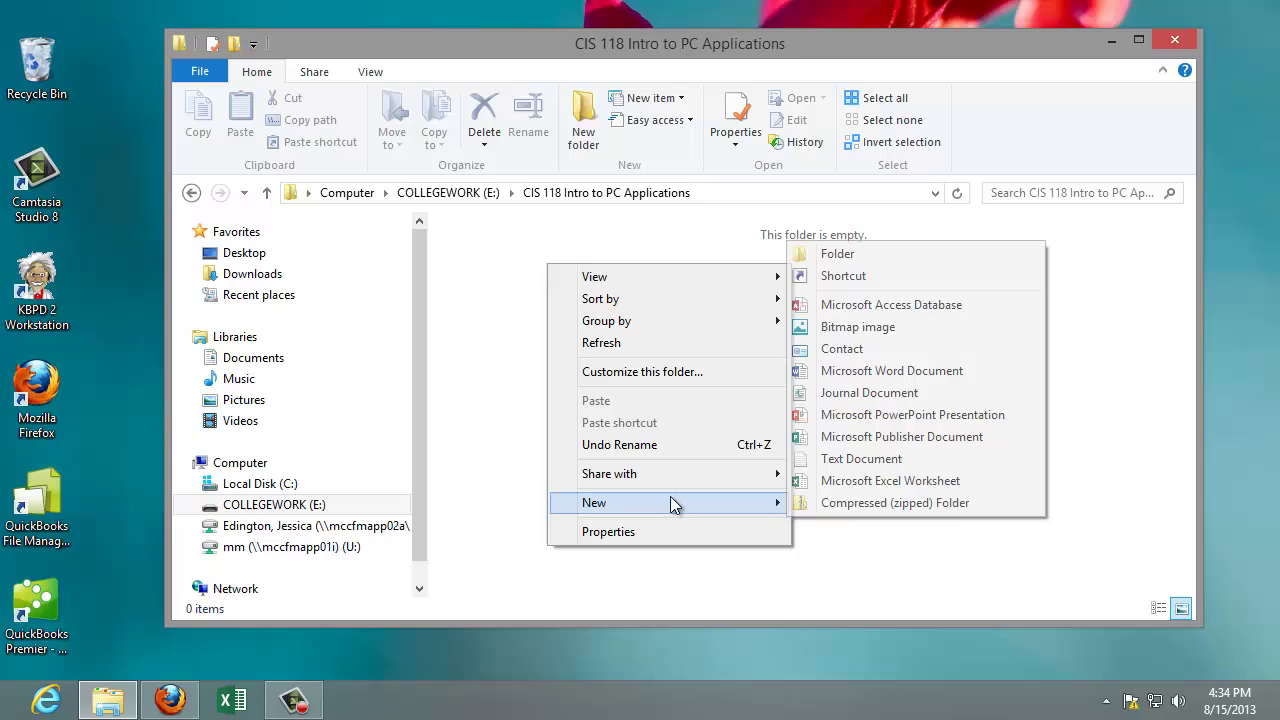
pyautogui.click(838, 254)
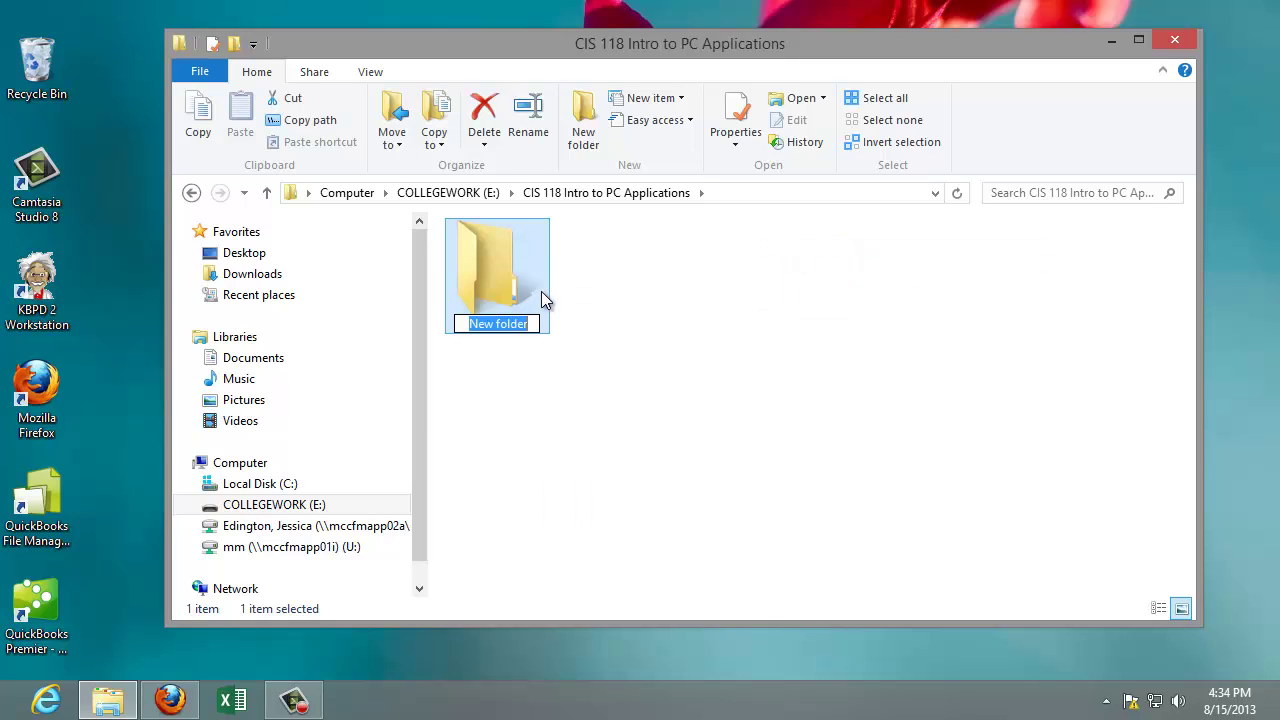
pyautogui.write('Word Unit')
pyautogui.press('Return')
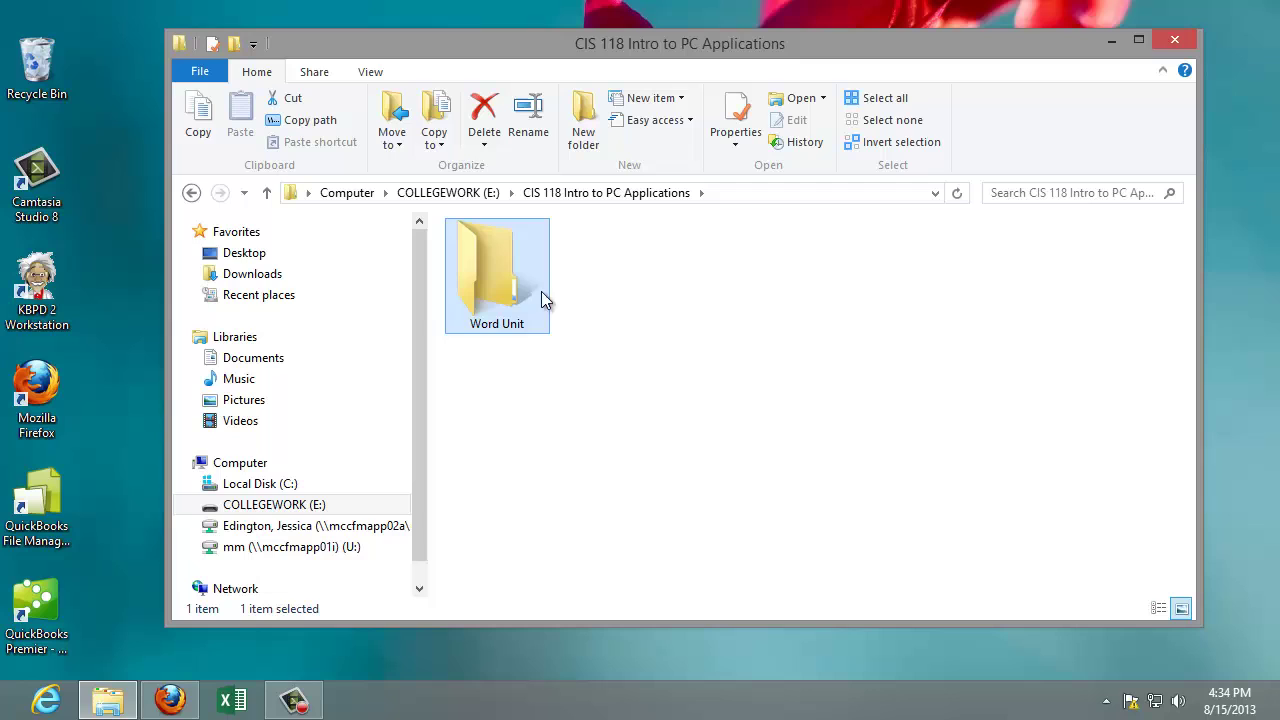
# - Create a second subfolder named "PowerPoint Unit" in the CIS 118 folder
pyautogui.rightClick(629, 280)
pyautogui.moveTo(735, 520)
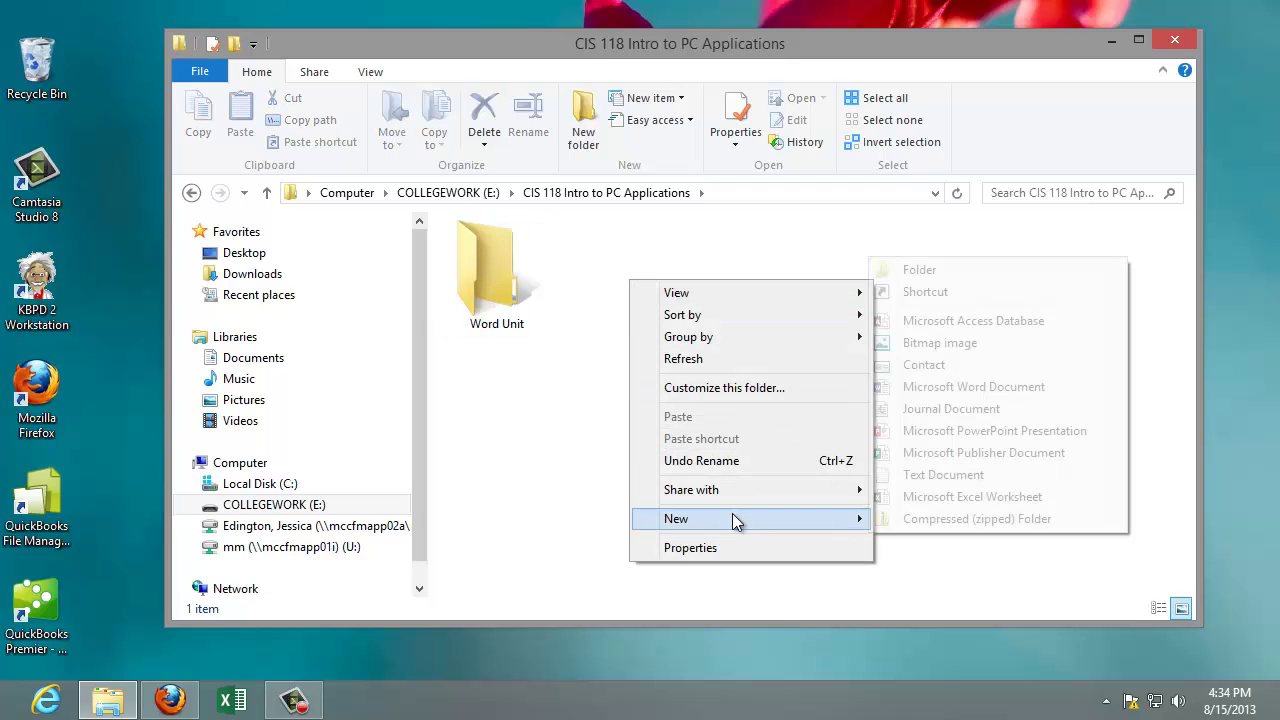
pyautogui.click(925, 269)
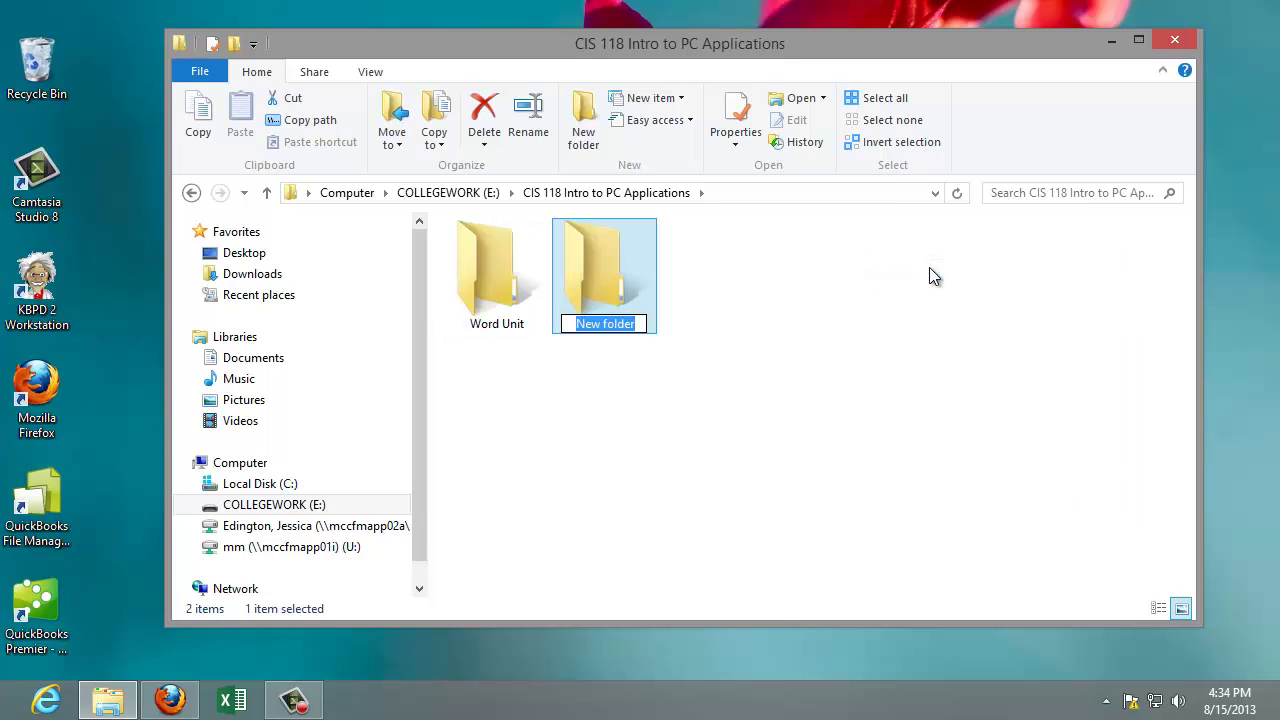
pyautogui.write('PowerPoint Unit')
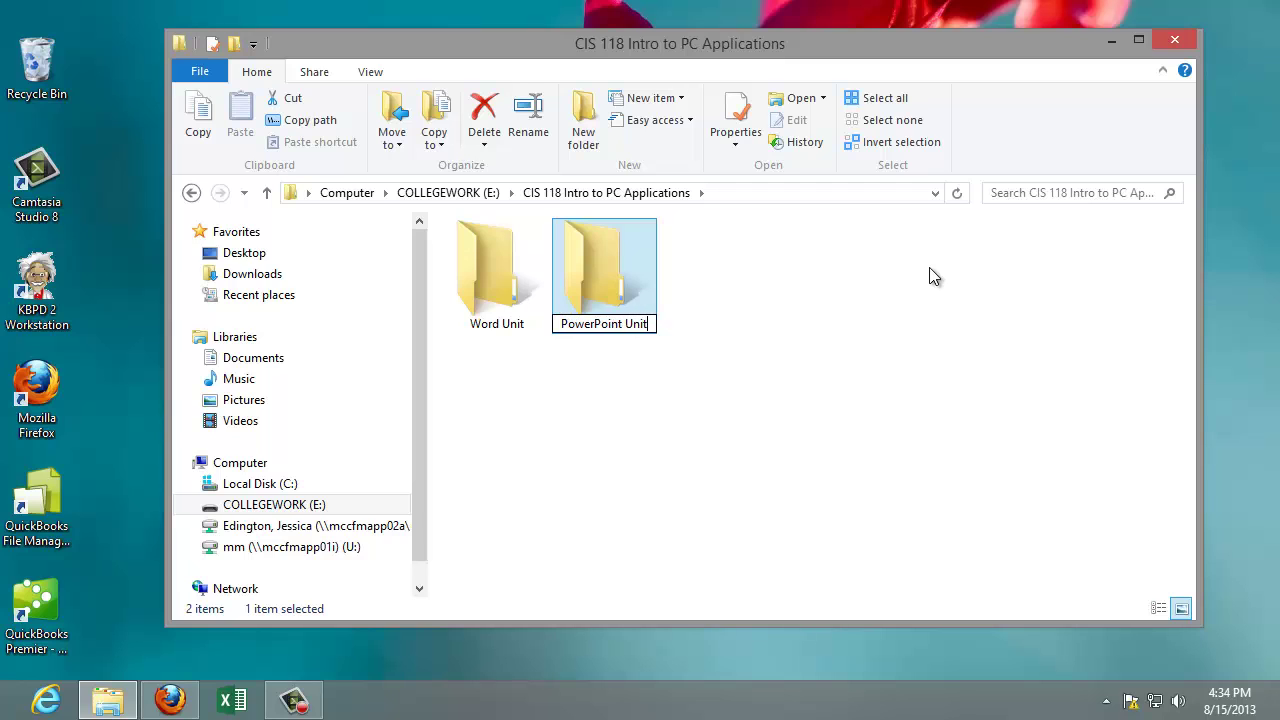
pyautogui.press('Return')
# - Create a third subfolder named "Excel Unit" in the CIS 118 folder
pyautogui.rightClick(787, 340)
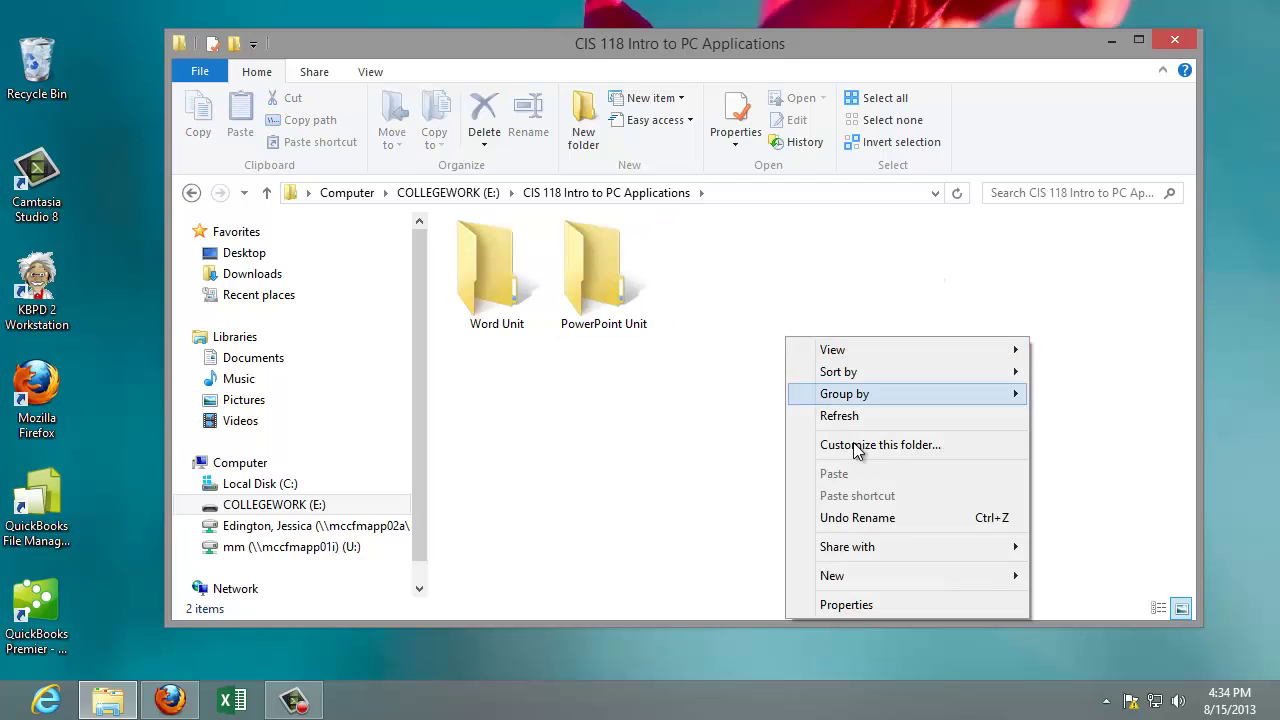
pyautogui.moveTo(905, 570)
pyautogui.click(588, 326)
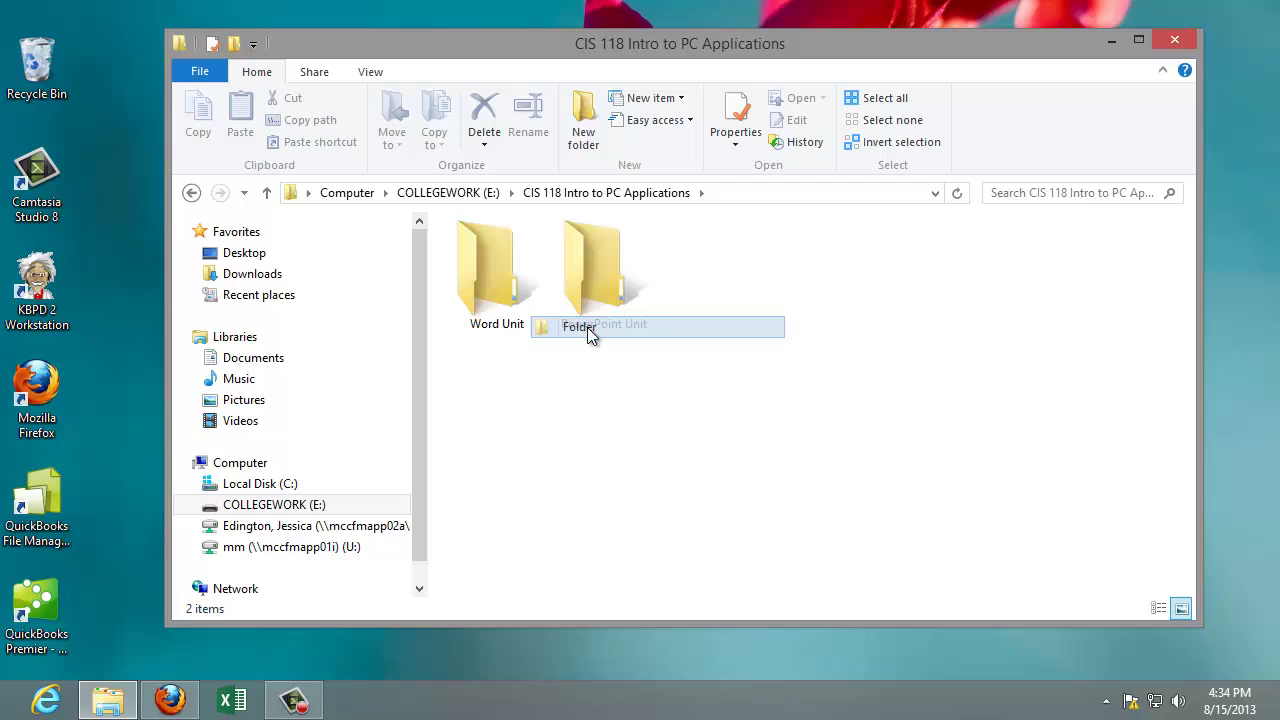
pyautogui.write('Excel Unit')
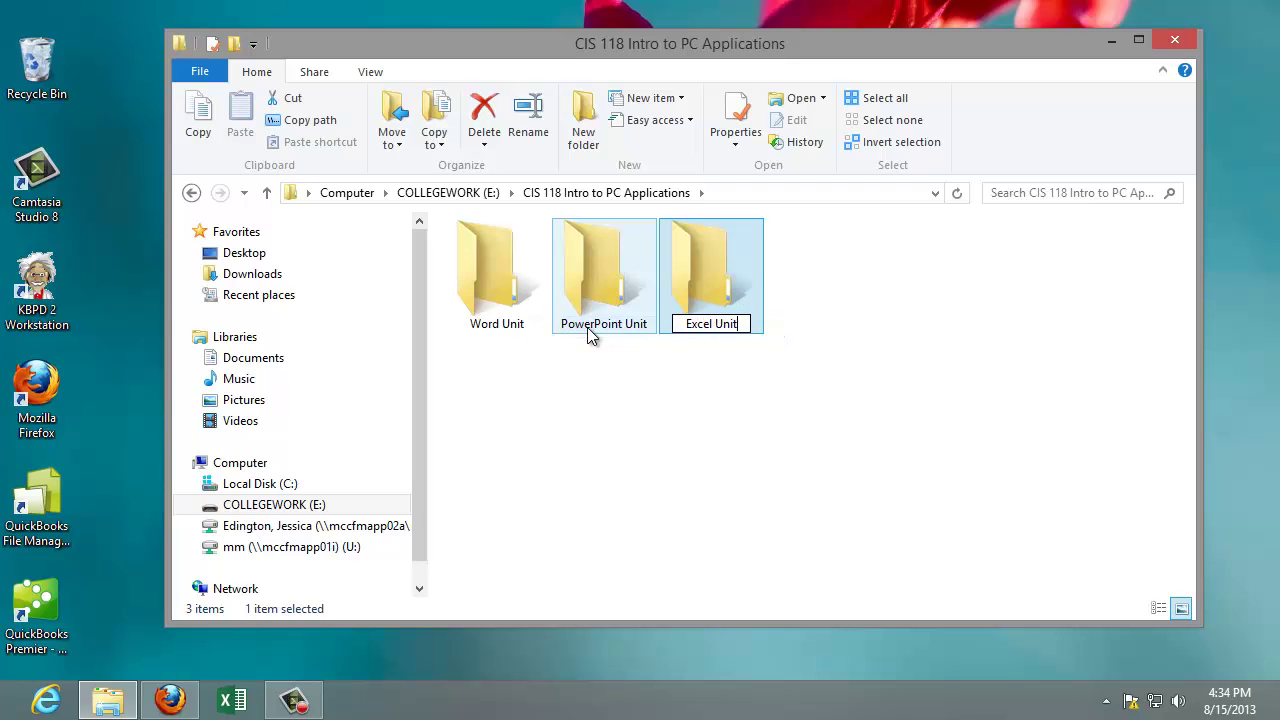
pyautogui.press('Return')
# - Create a fourth subfolder named "Access Unit" in the CIS 118 folder
pyautogui.rightClick(882, 300)
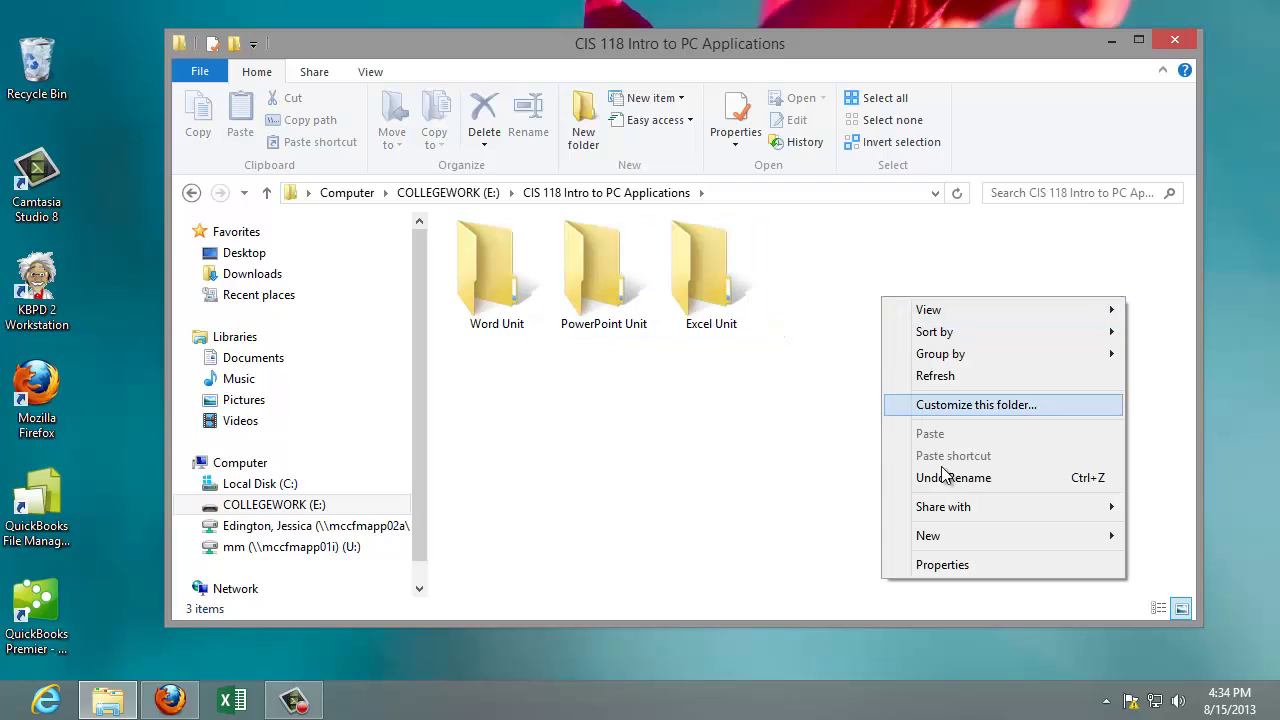
pyautogui.moveTo(962, 535)
pyautogui.click(684, 286)
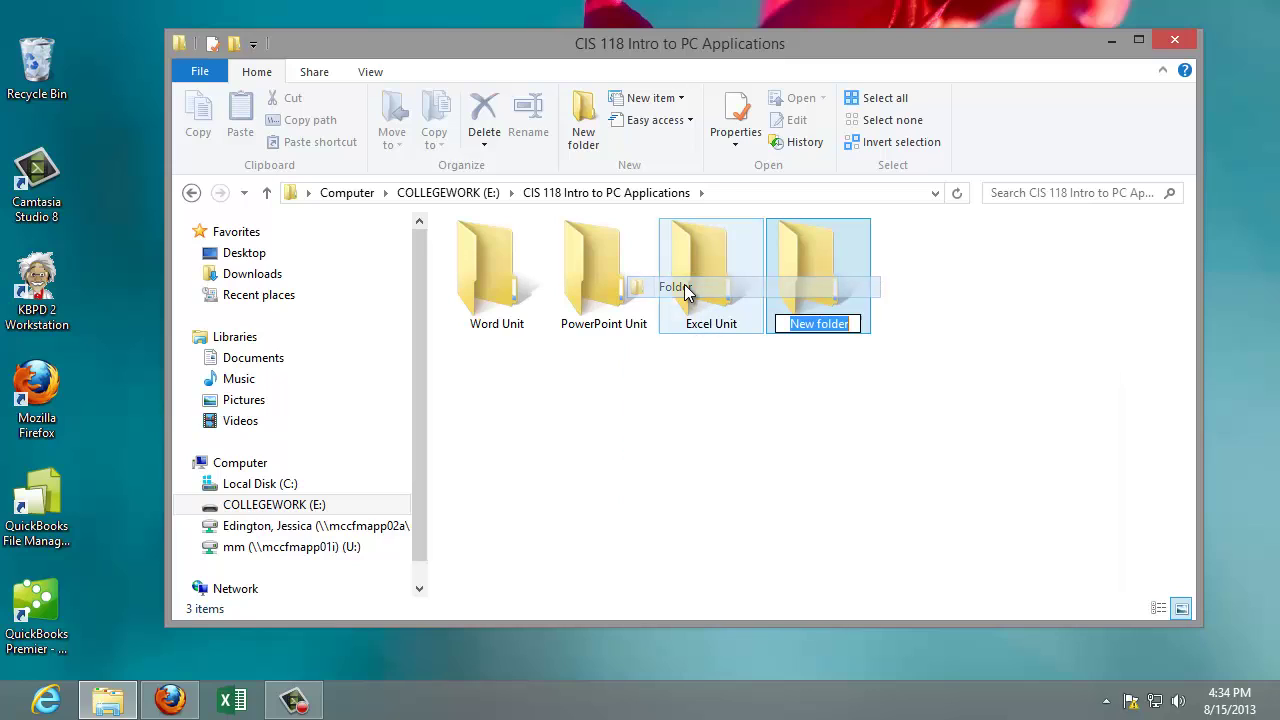
pyautogui.write('Access Unit')
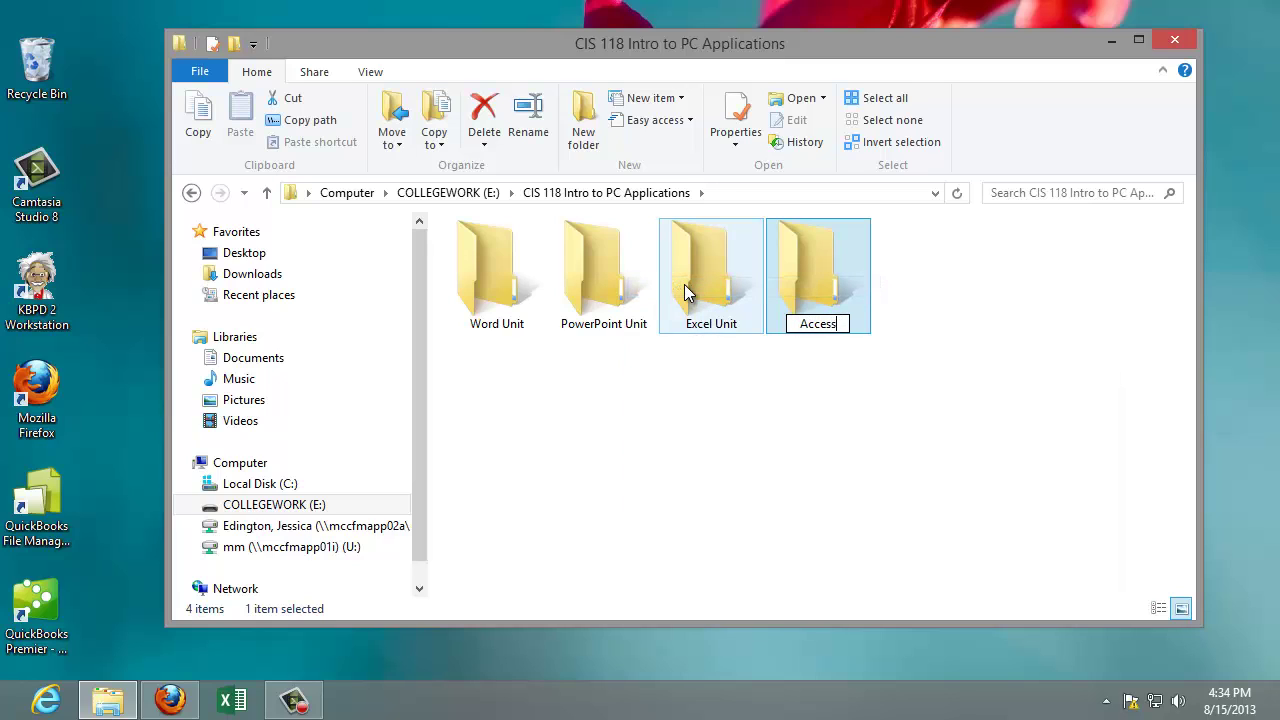
pyautogui.press('Return')
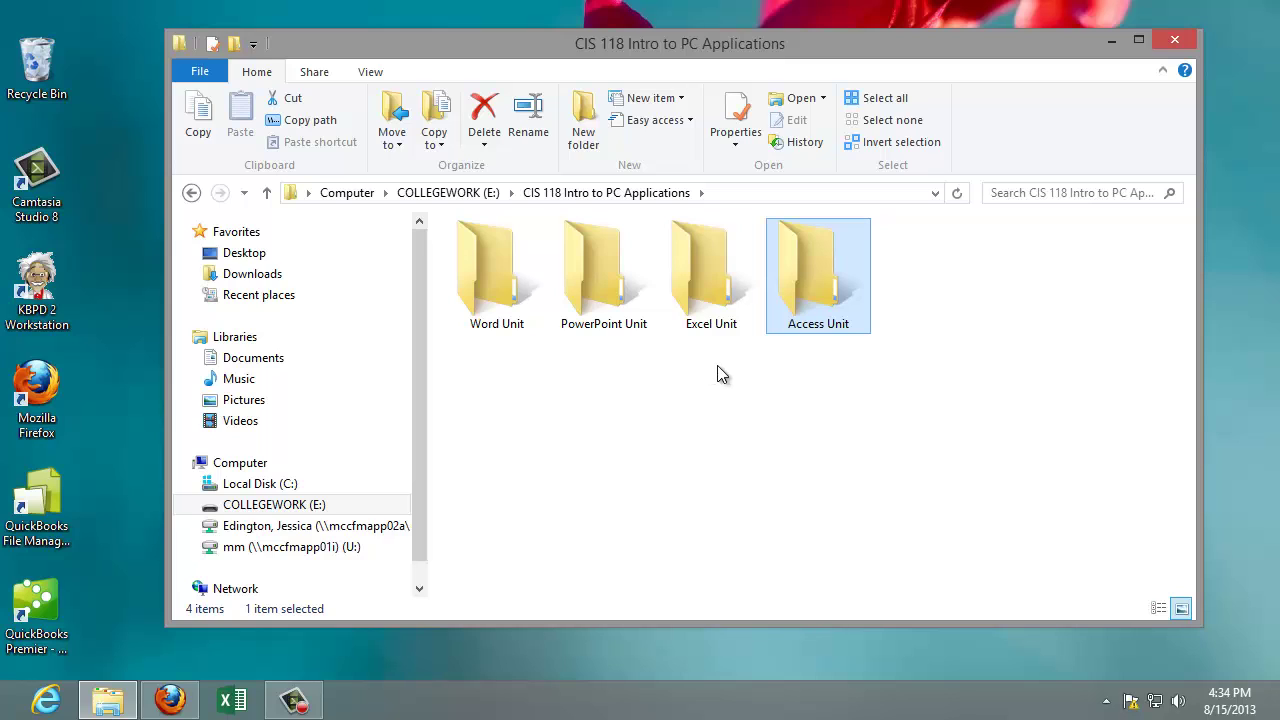
# - Minimize the folder window and switch to Firefox with the Getting the Student Data Files course page
pyautogui.click(1112, 41)
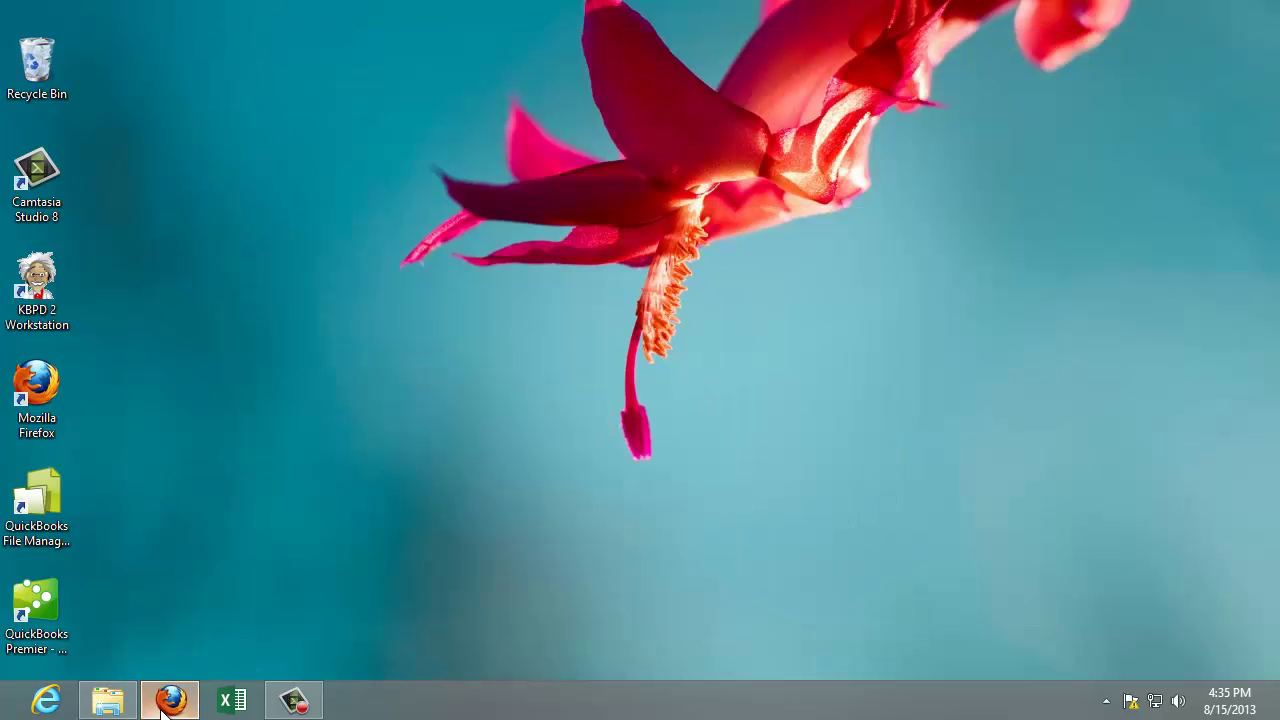
pyautogui.click(168, 702)
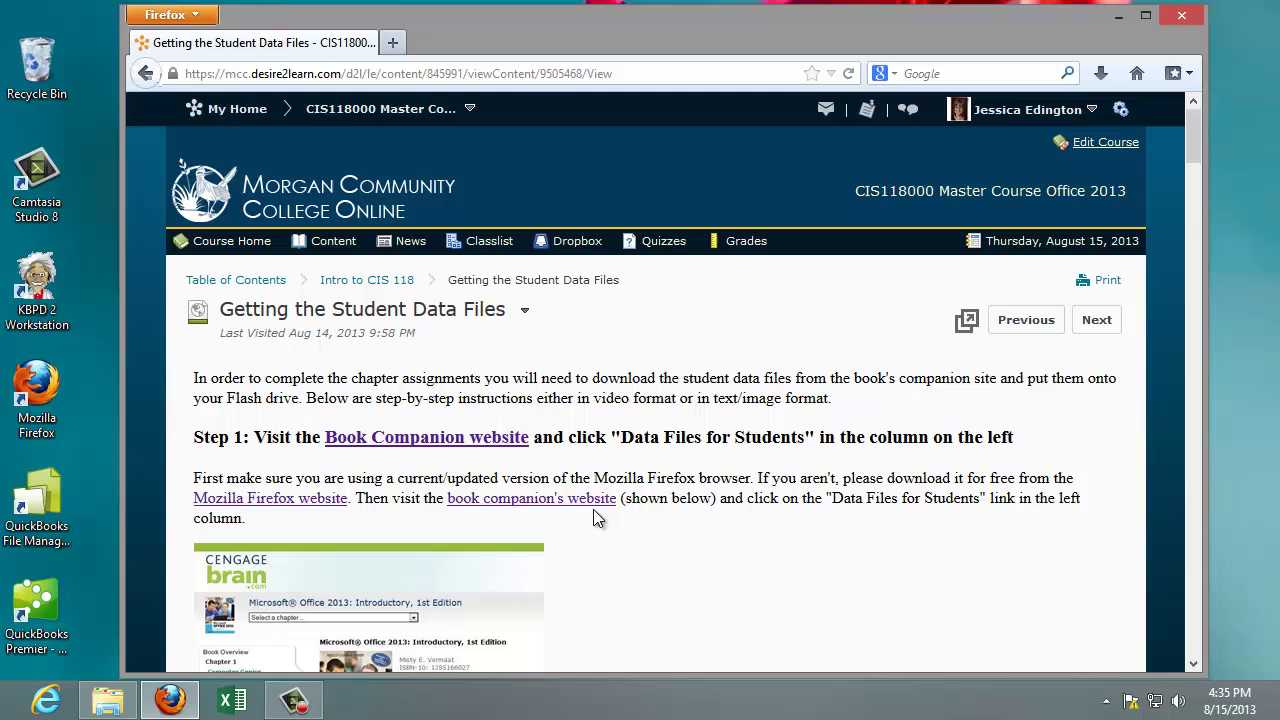
pyautogui.moveTo(1188, 138); pyautogui.dragTo(1156, 130)
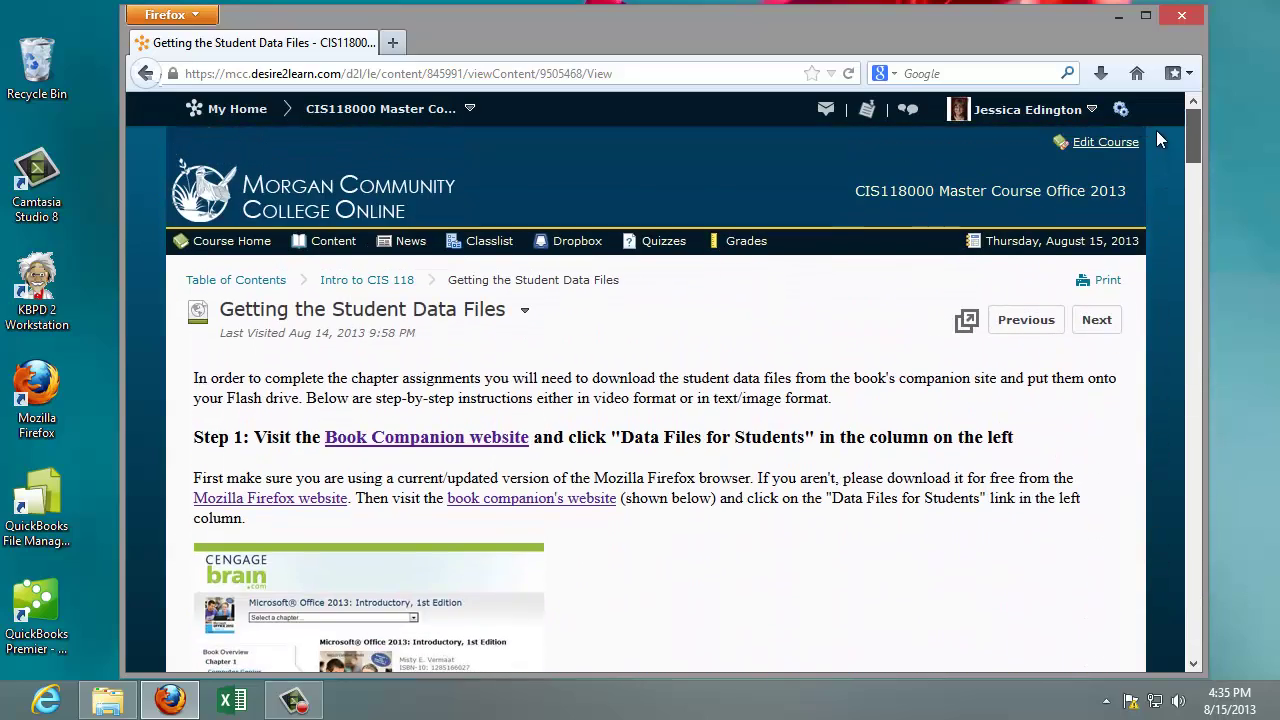
# - View the Mozilla Firefox website linked in Step 1, return to the course page and close the Mozilla tab
pyautogui.click(250, 508)
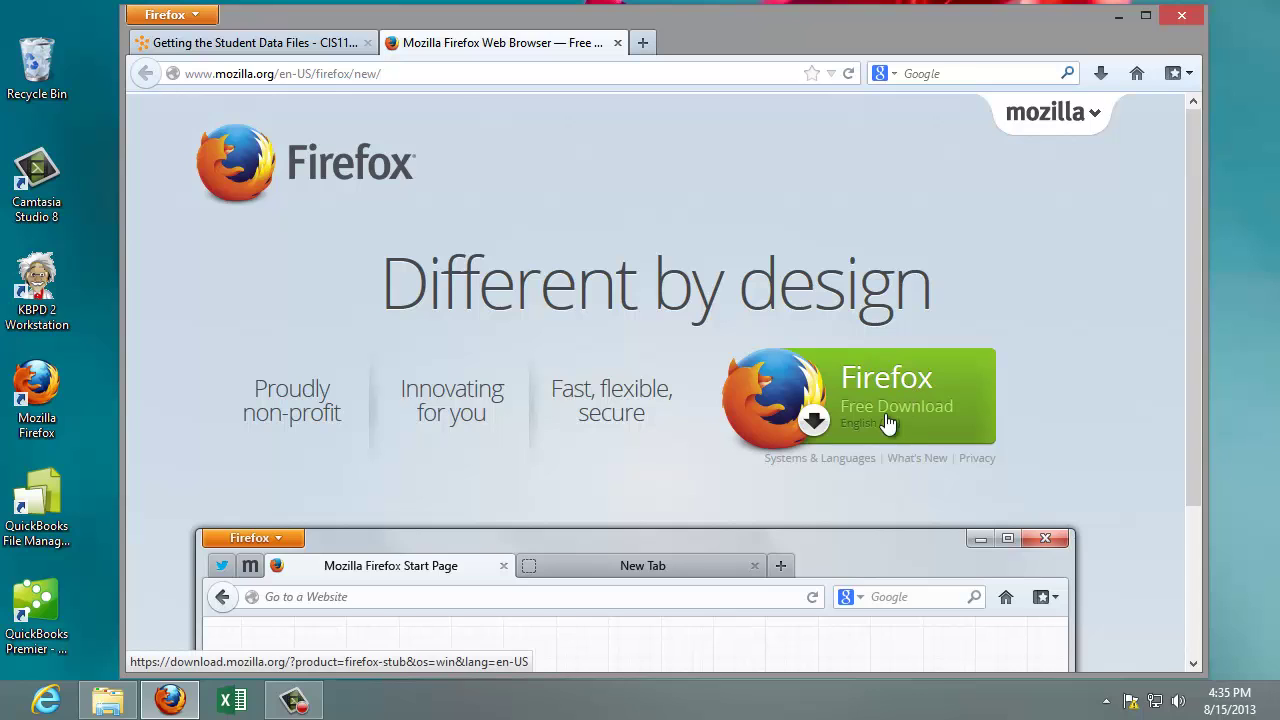
pyautogui.click(316, 46)
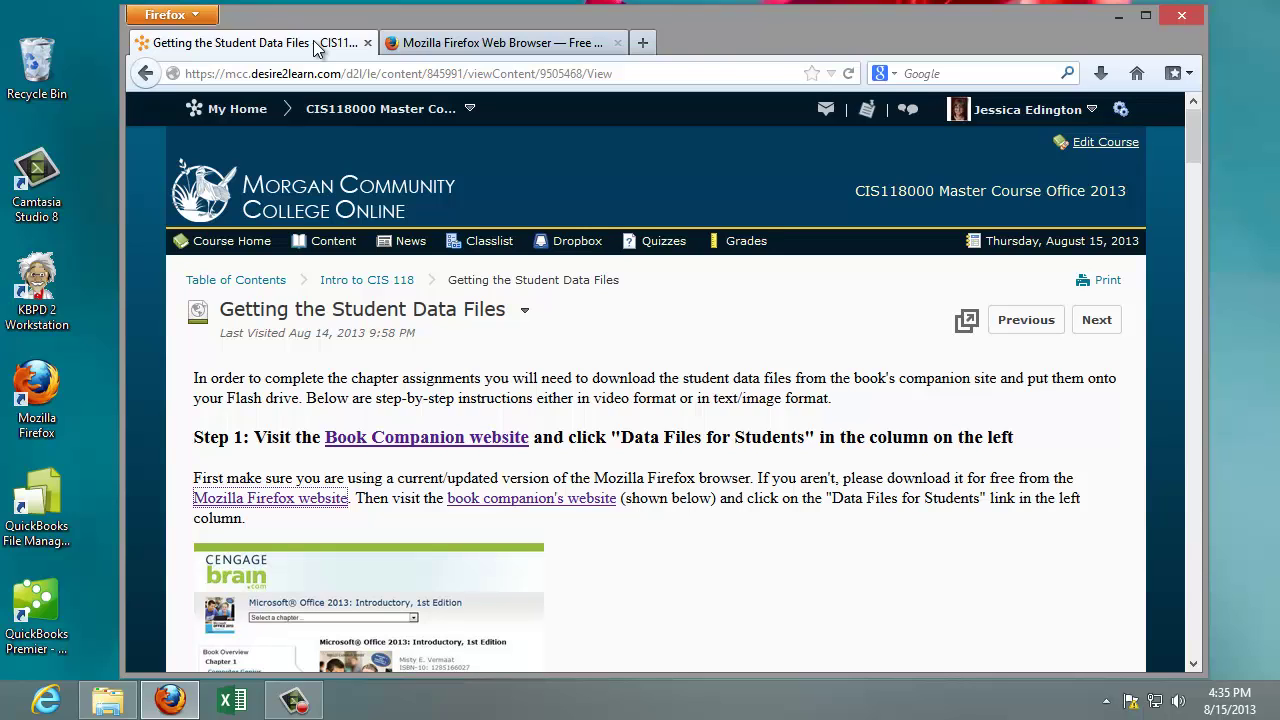
pyautogui.click(616, 42)
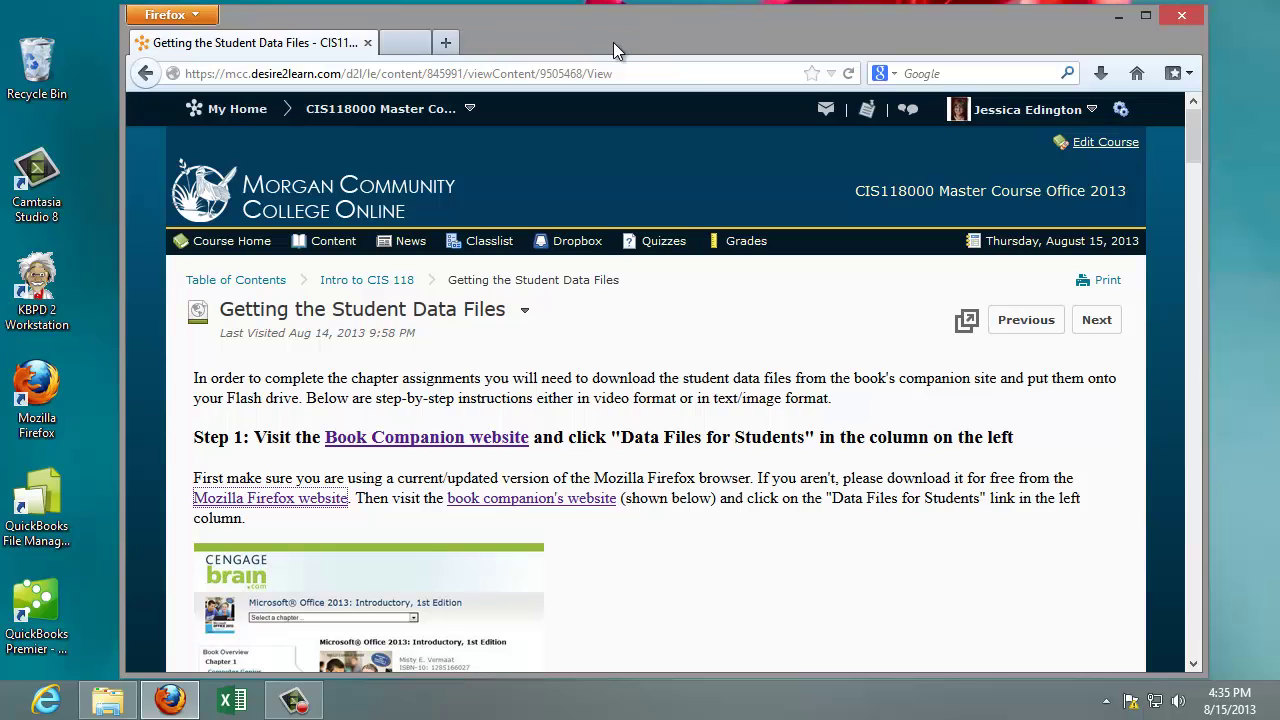
# - Open the Book Companion website from the course page and go to its Data Files for Students
pyautogui.click(416, 440)
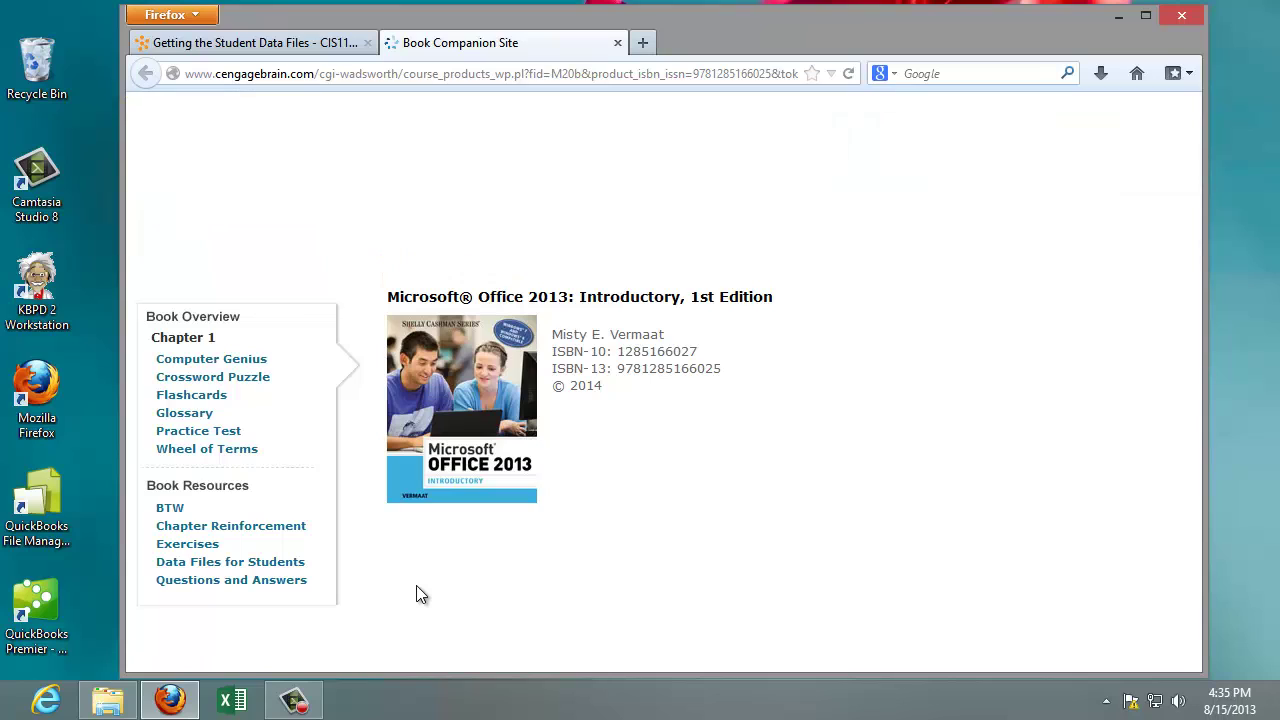
pyautogui.click(245, 571)
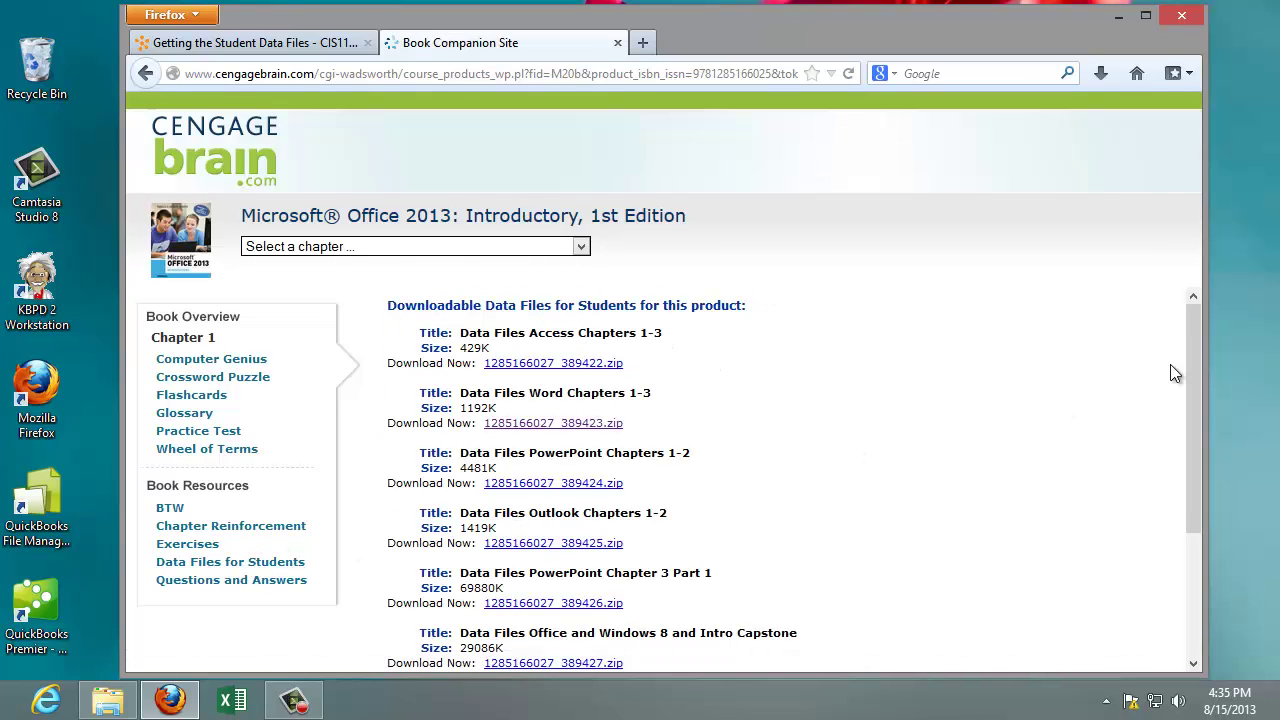
# - Examine the list of downloadable student data files for the Word, PowerPoint, Excel and Access chapters
pyautogui.moveTo(1194, 349); pyautogui.dragTo(1195, 444)
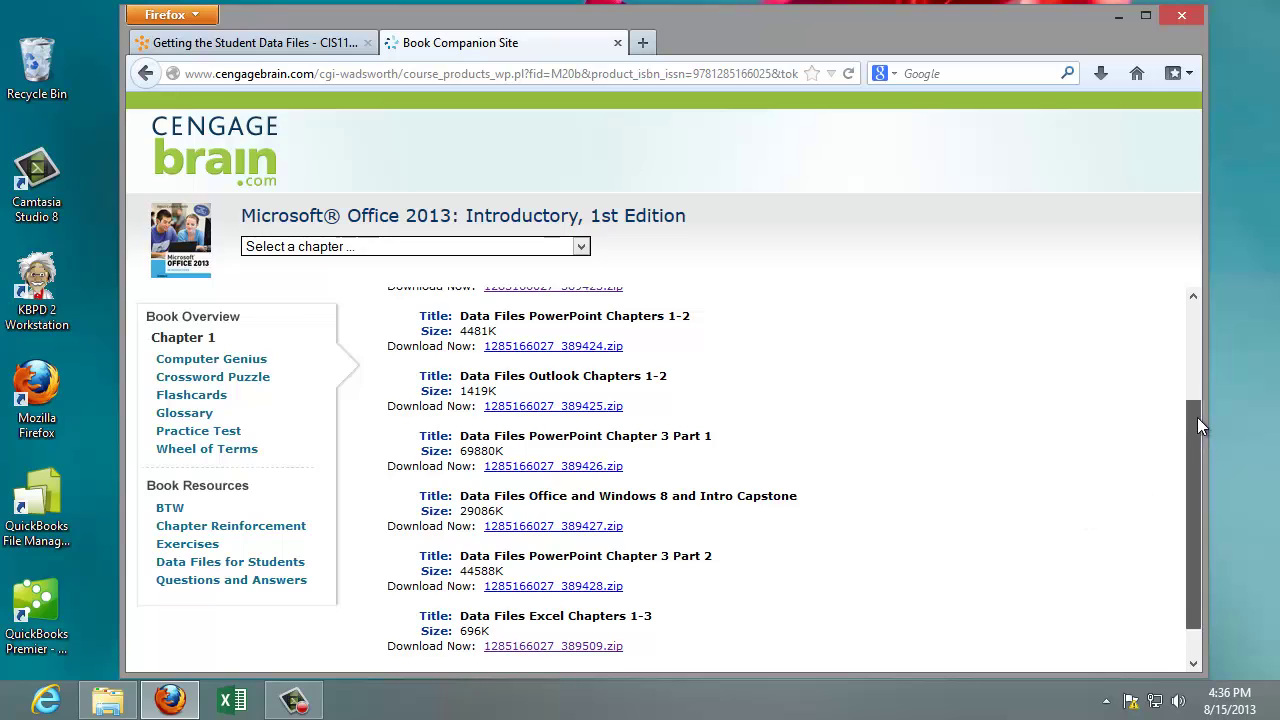
pyautogui.moveTo(1197, 417); pyautogui.dragTo(1180, 325)
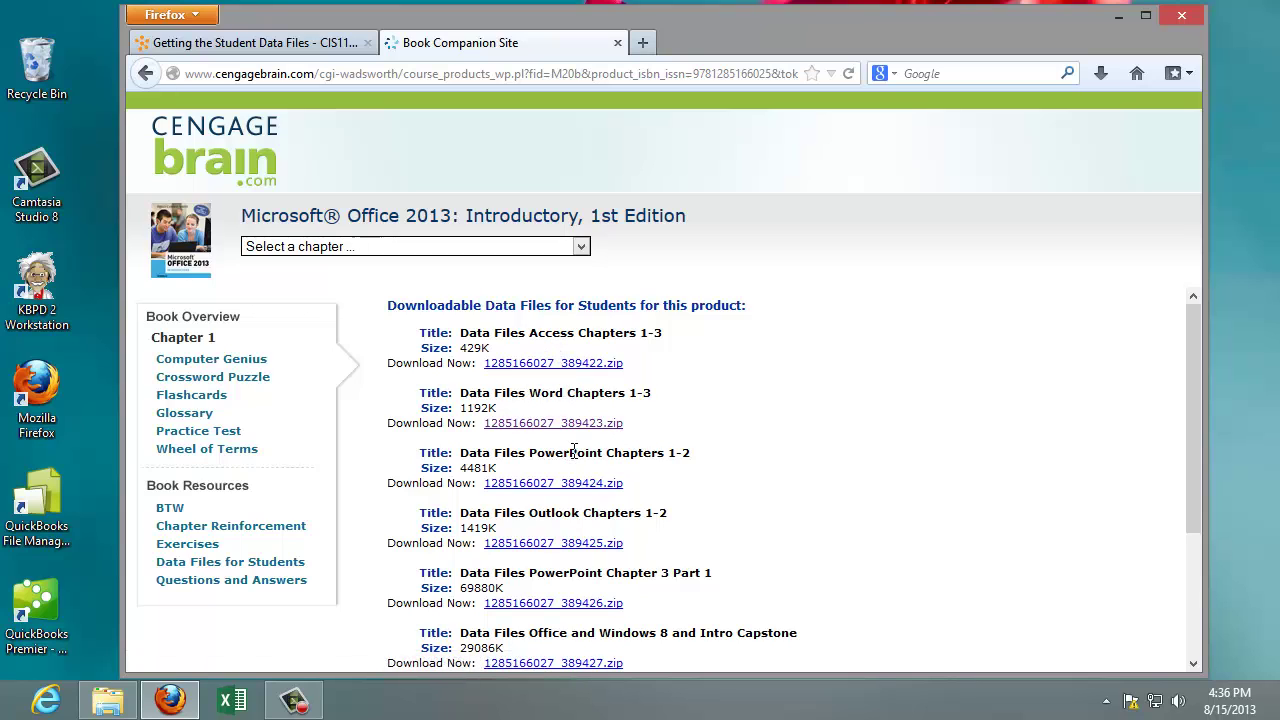
pyautogui.moveTo(545, 452); pyautogui.dragTo(684, 456)
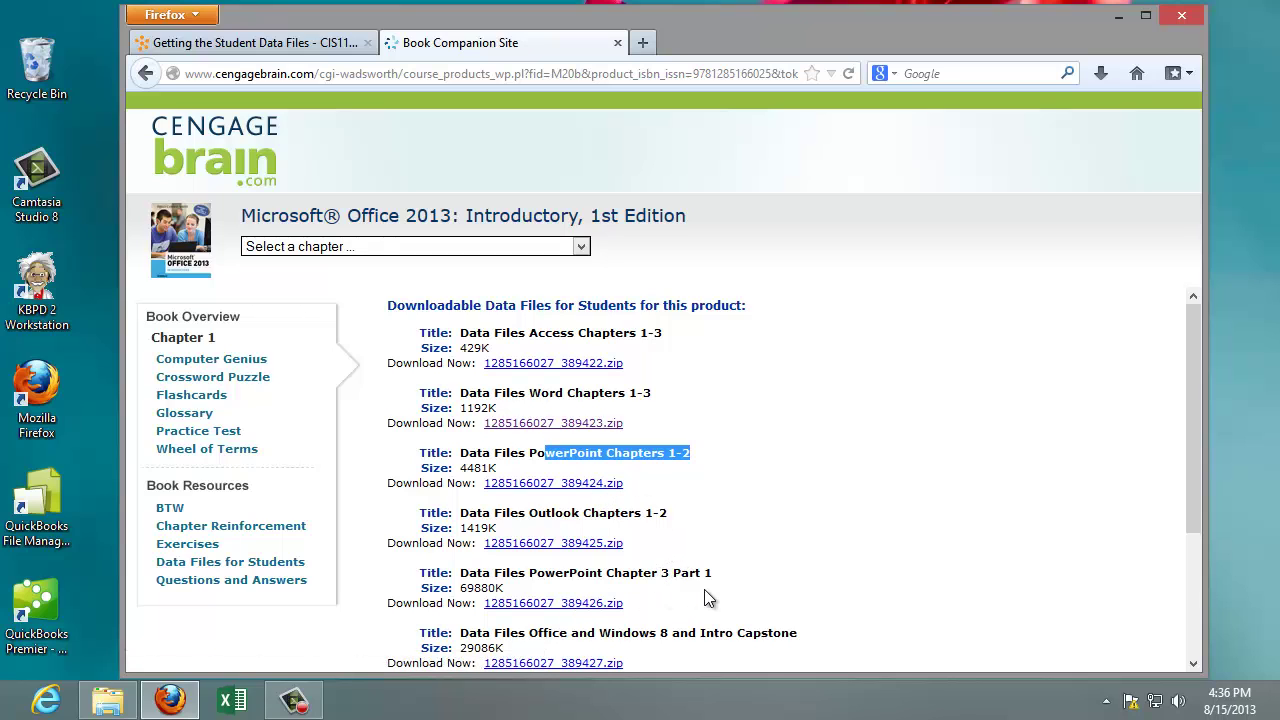
pyautogui.scroll(-3, 1199, 492)
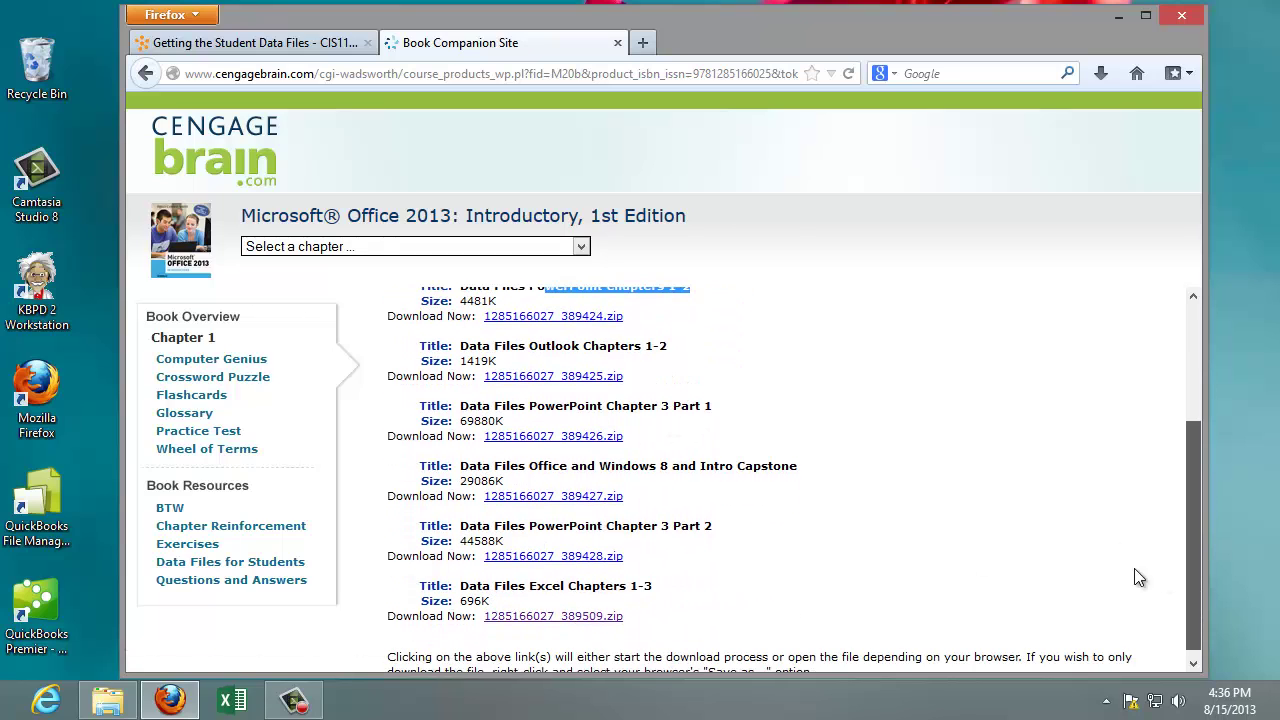
pyautogui.click(621, 557)
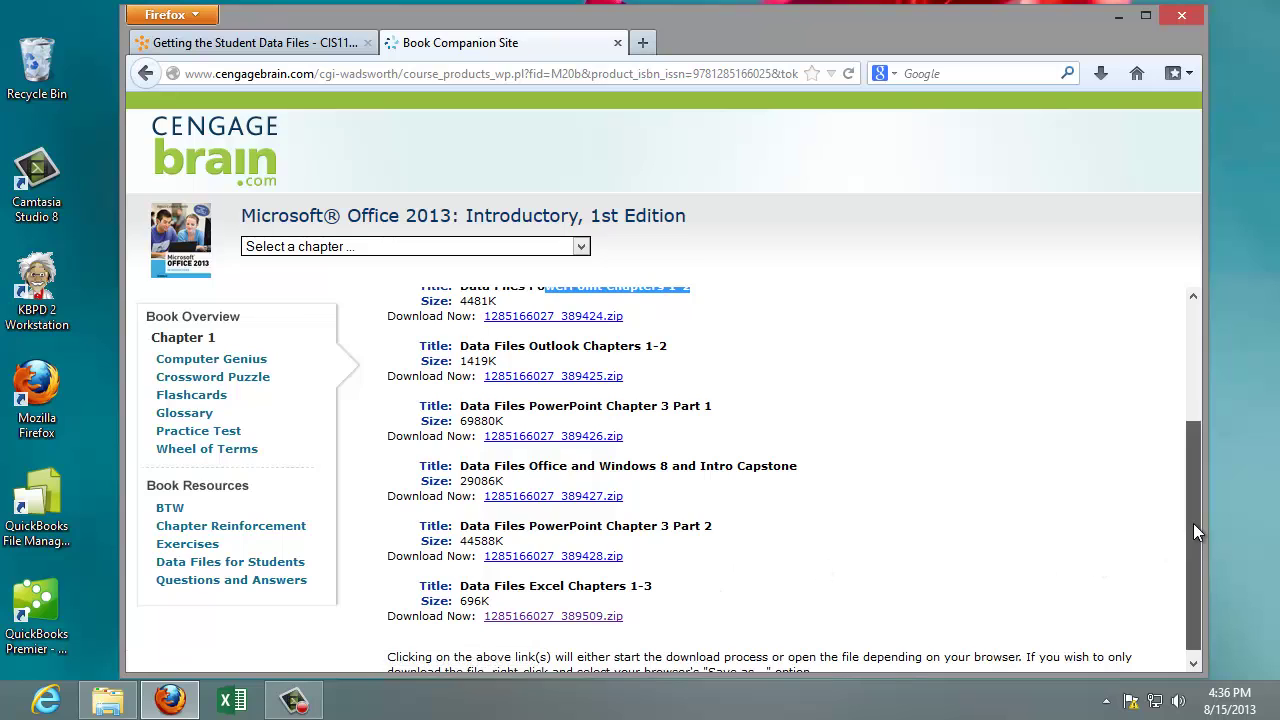
pyautogui.moveTo(1193, 523); pyautogui.dragTo(1195, 393)
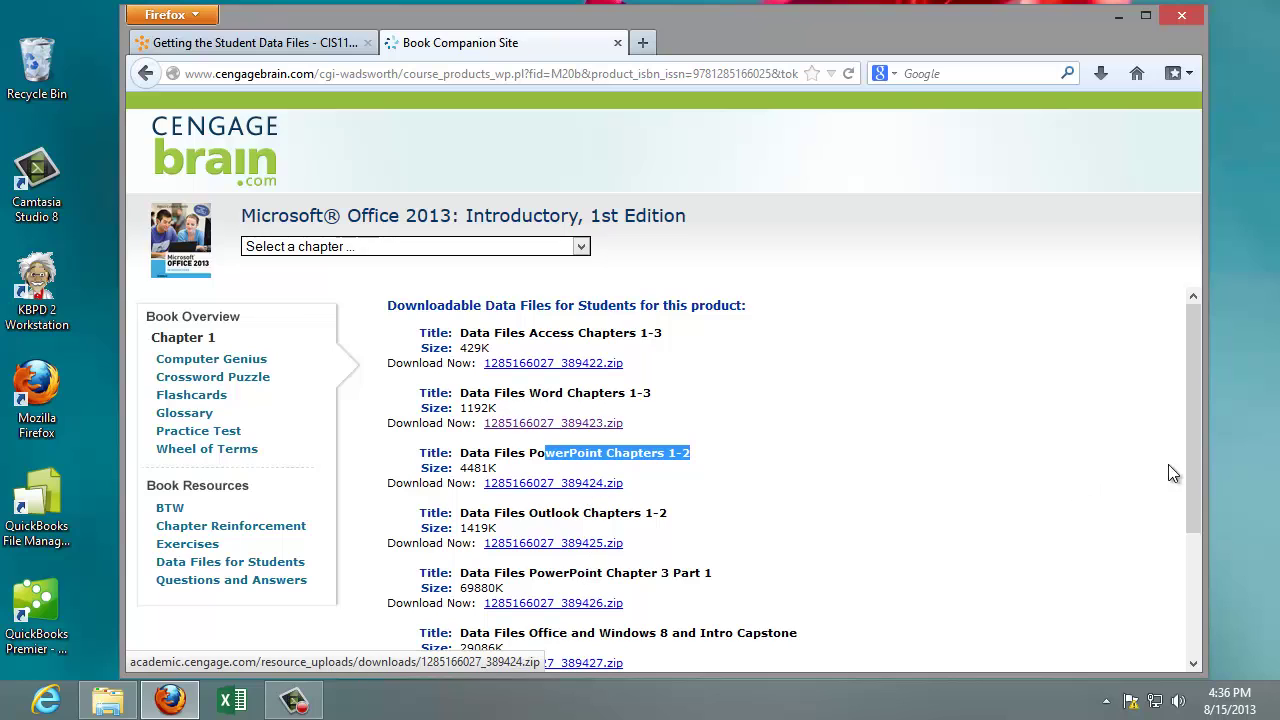
pyautogui.moveTo(1199, 456); pyautogui.dragTo(1195, 612)
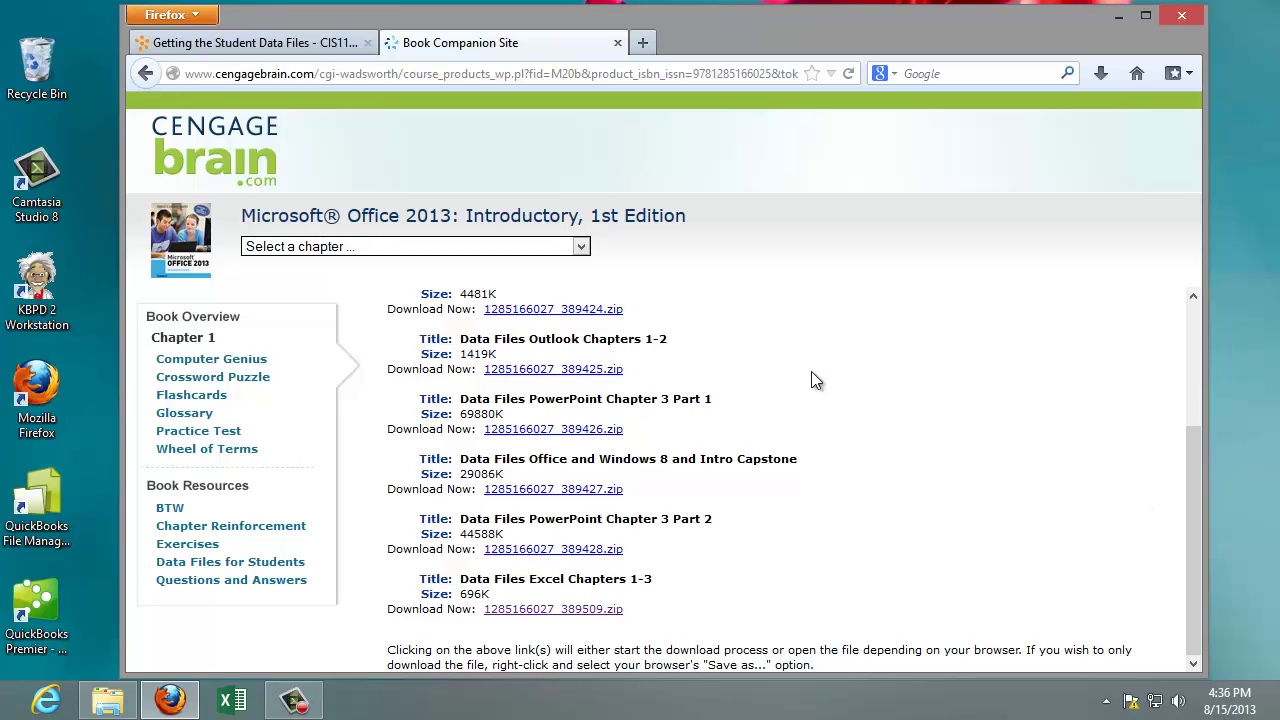
pyautogui.moveTo(1186, 443); pyautogui.dragTo(1150, 333)
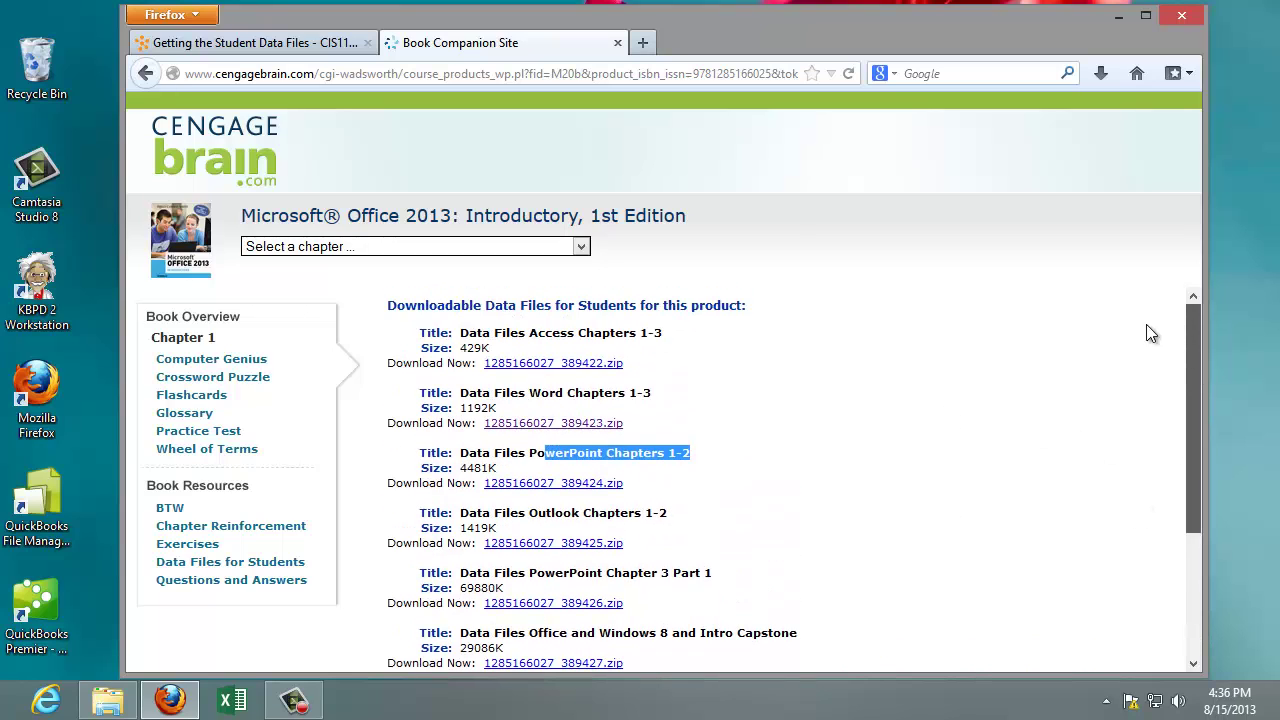
# - Download and save the Data Files Word Chapters 1-3 zip, and show the file in its containing folder
pyautogui.click(570, 430)
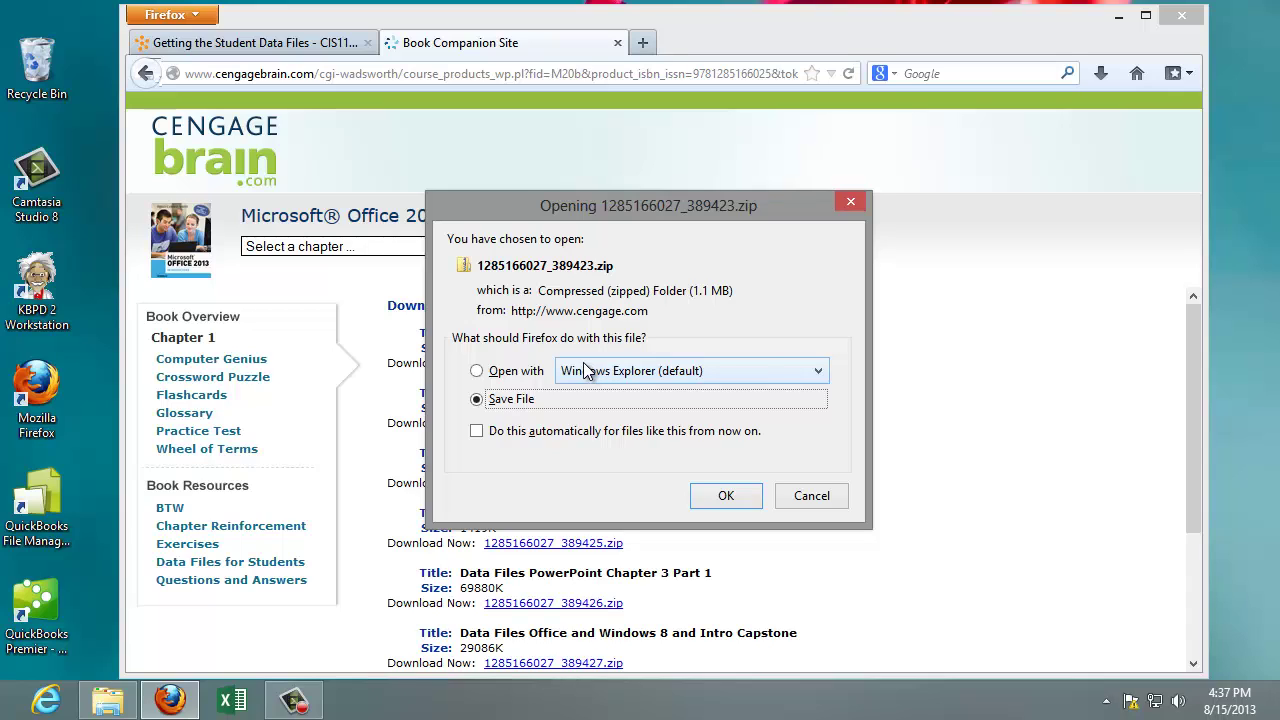
pyautogui.click(742, 497)
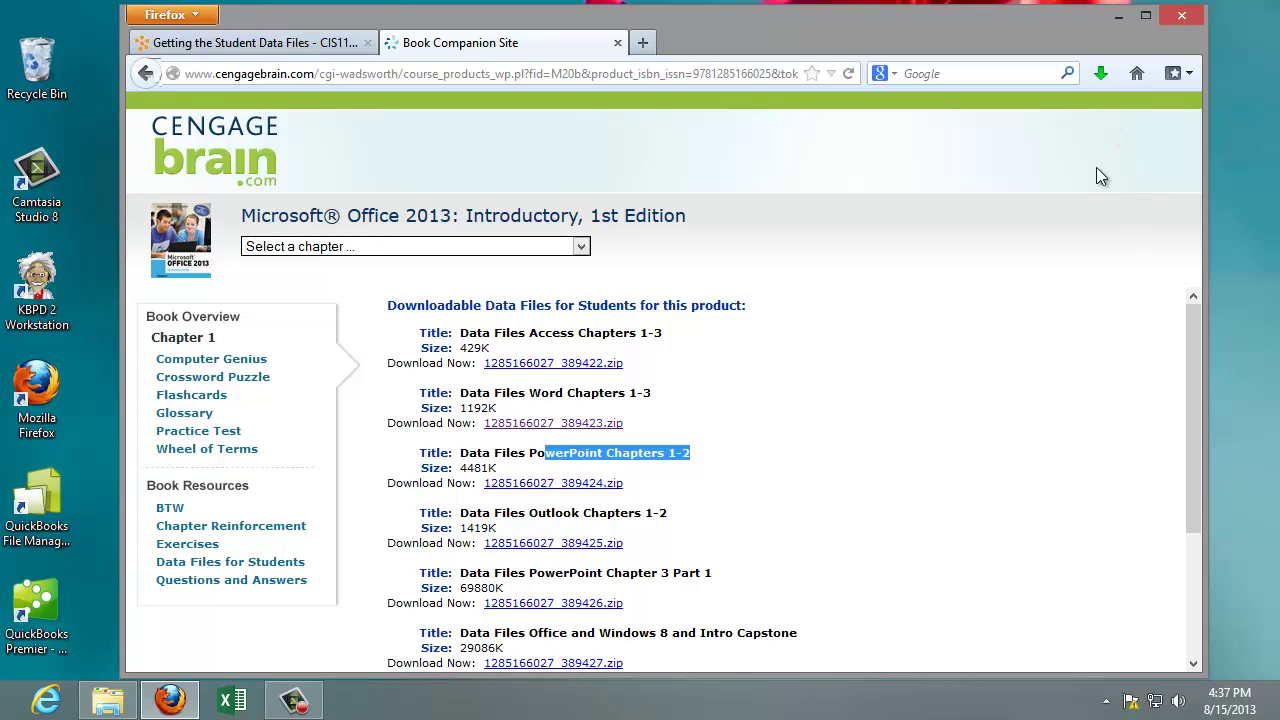
pyautogui.click(1101, 74)
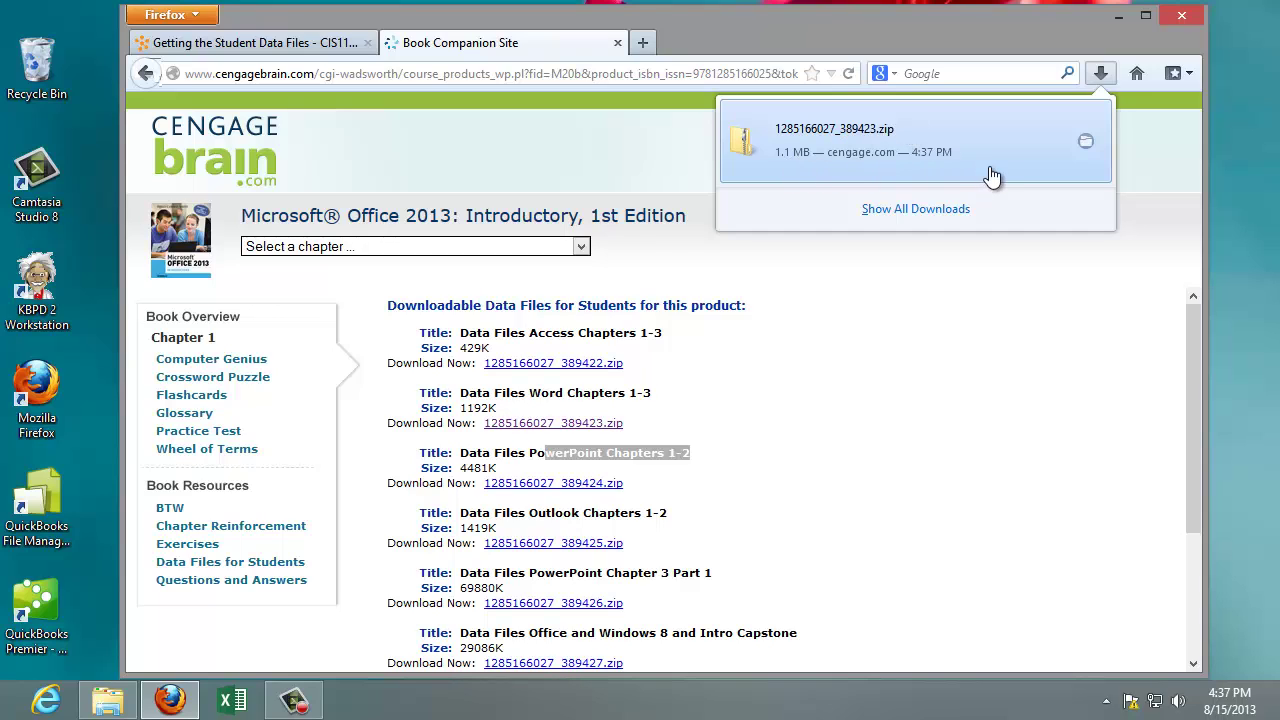
pyautogui.click(1085, 146)
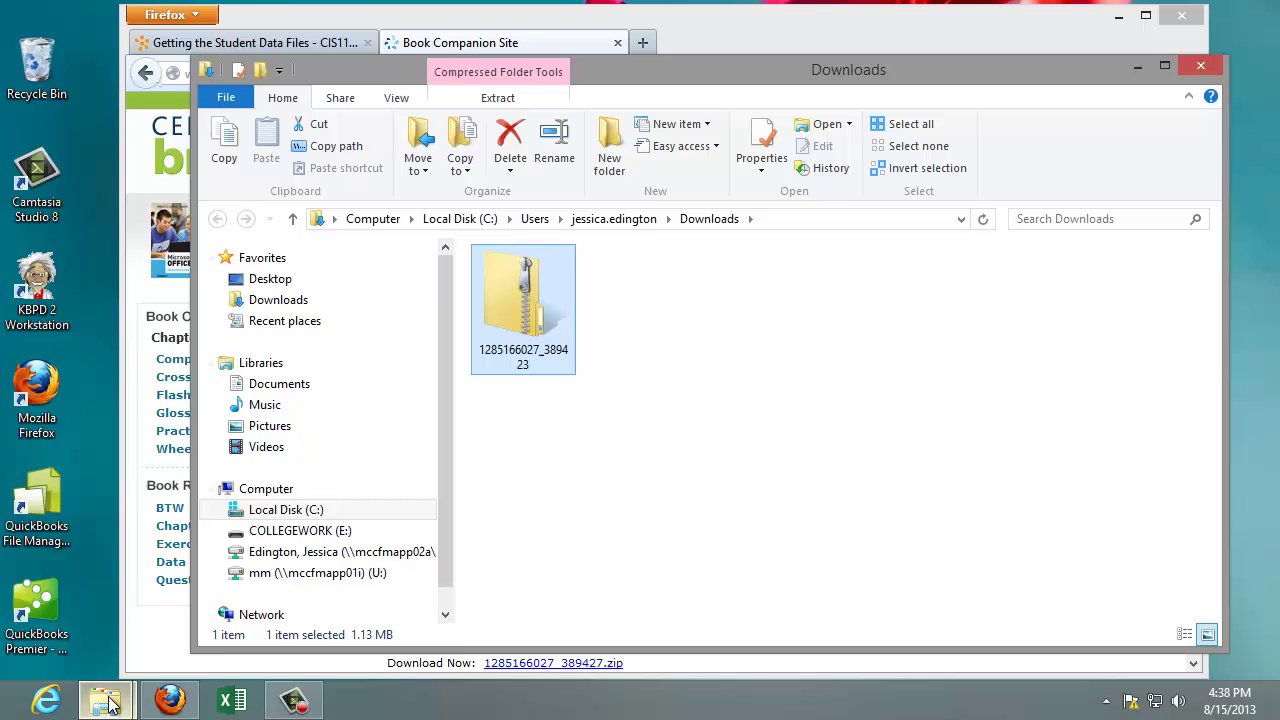
# - Try the List layout in the Downloads folder and return to Large icons
pyautogui.moveTo(106, 702)
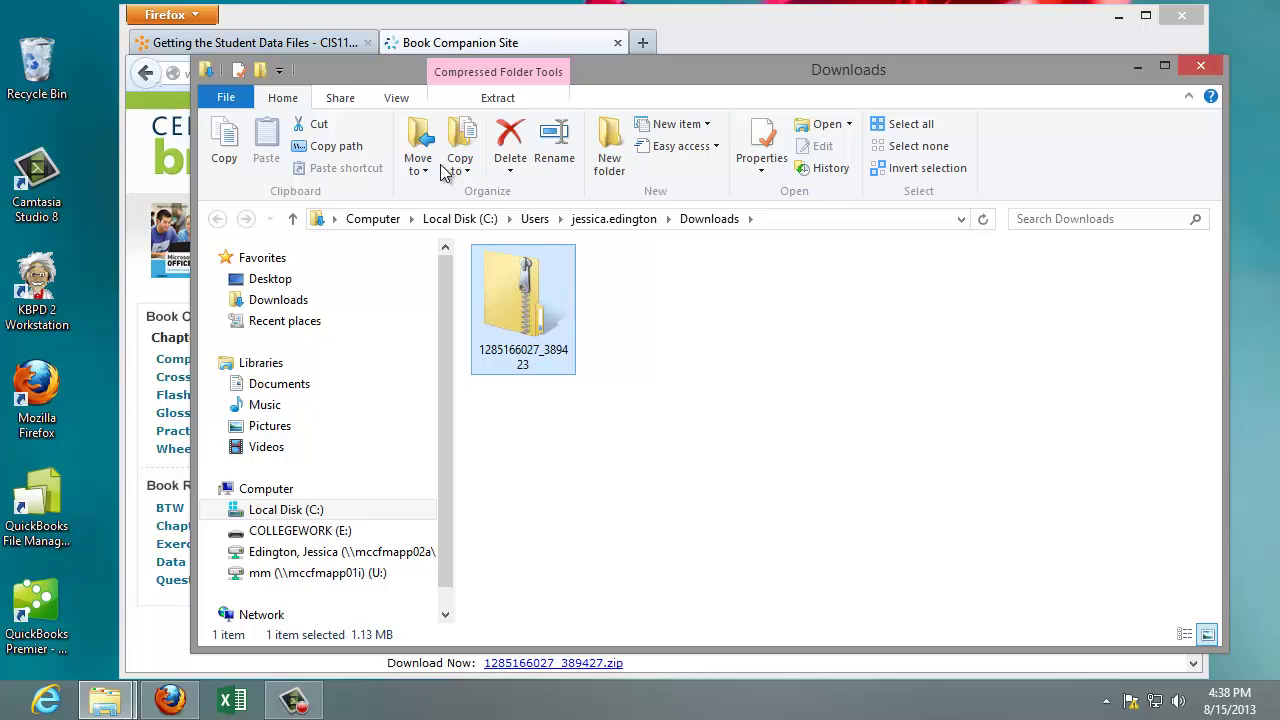
pyautogui.click(394, 97)
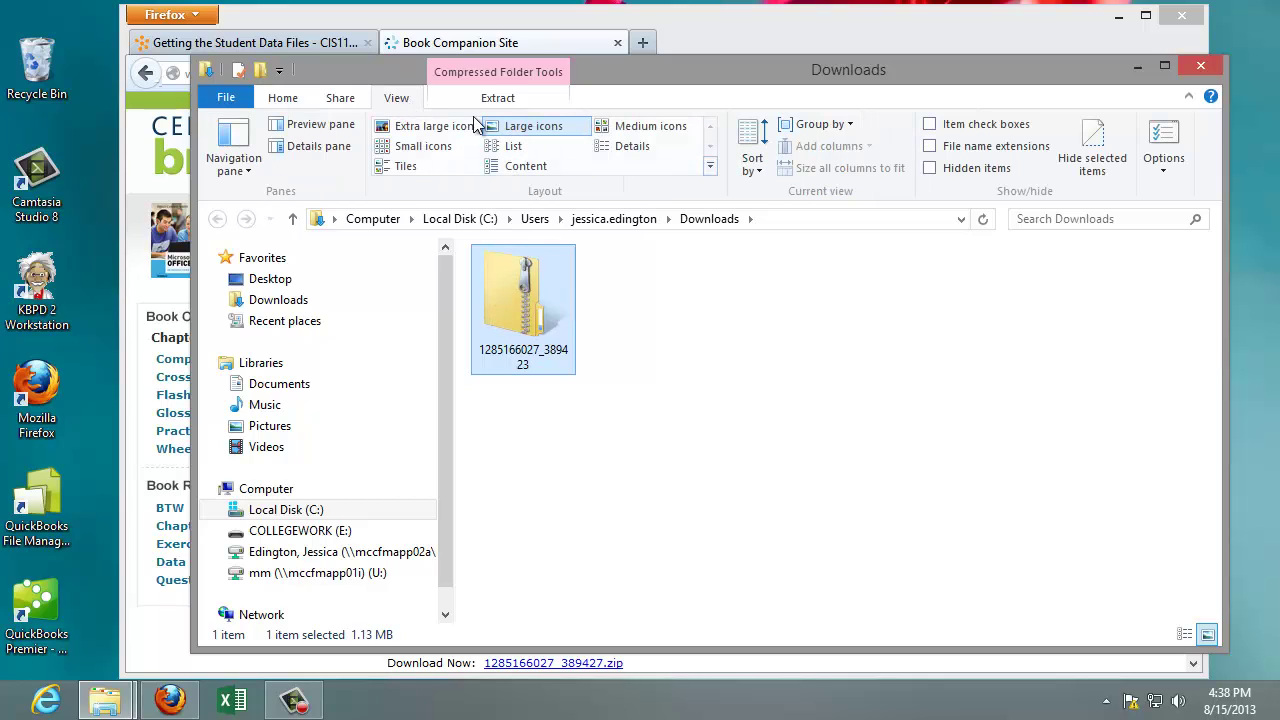
pyautogui.click(531, 146)
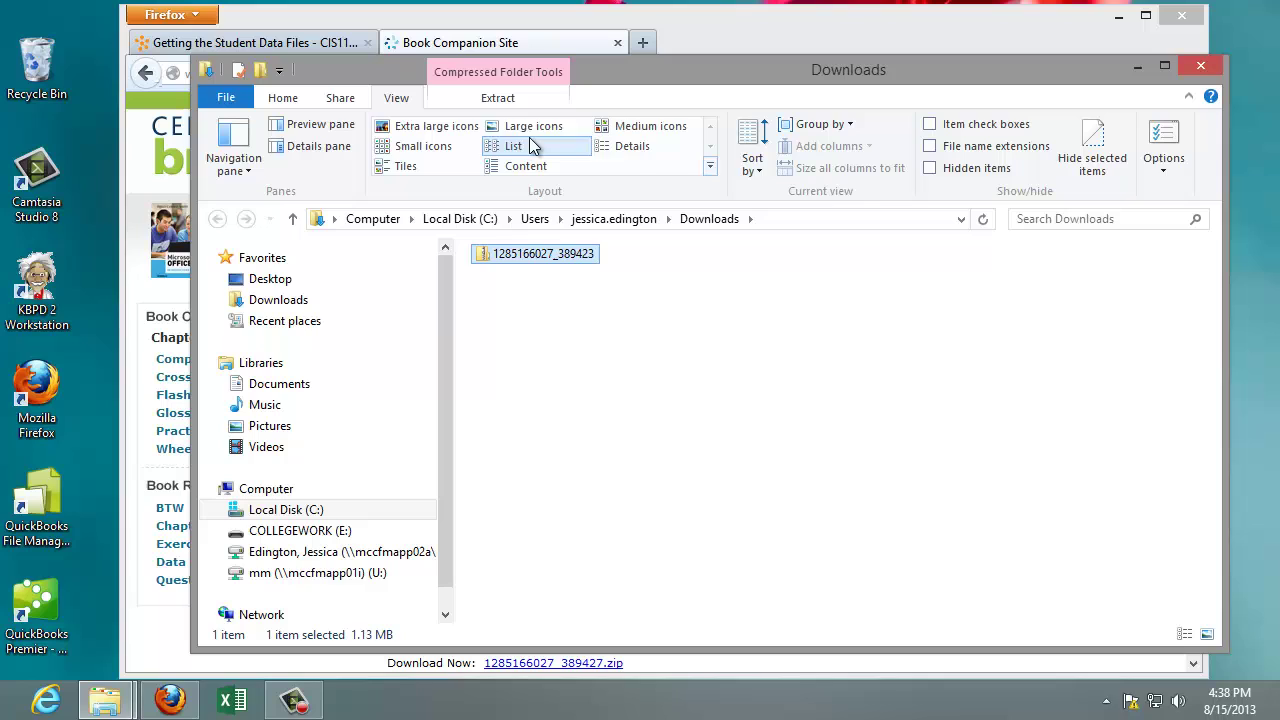
pyautogui.click(533, 127)
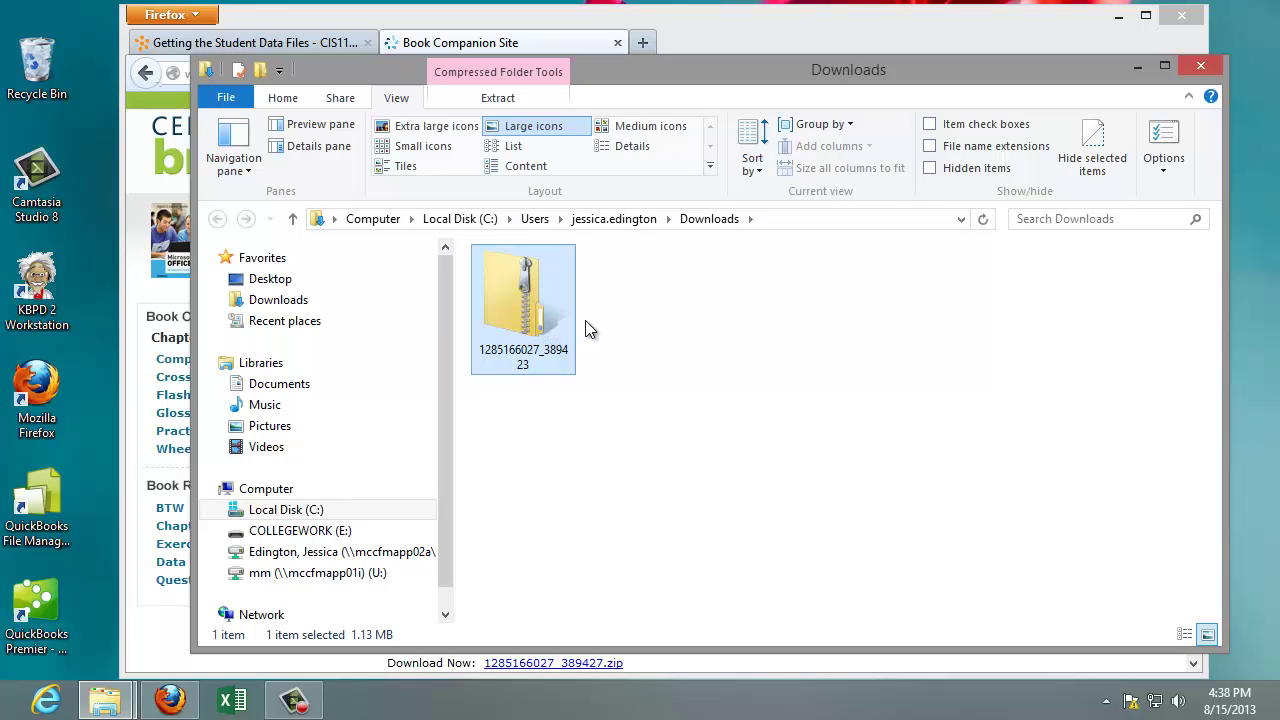
pyautogui.rightClick(517, 306)
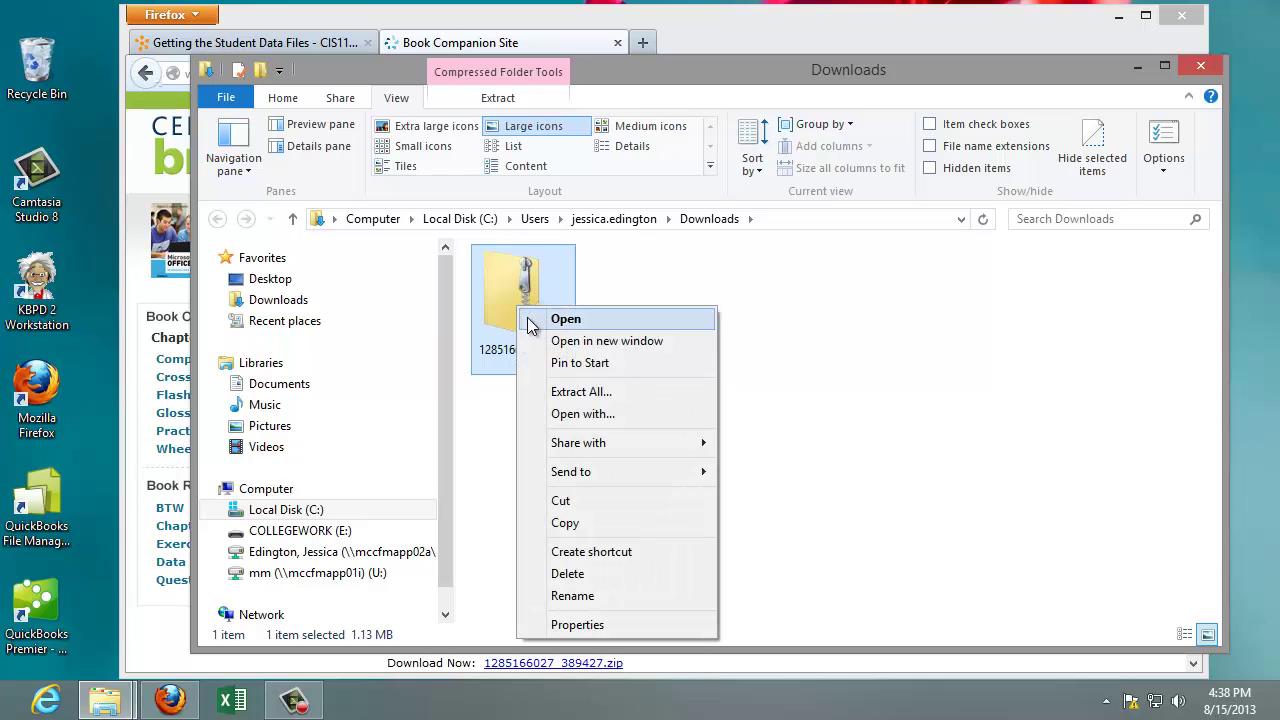
pyautogui.click(591, 391)
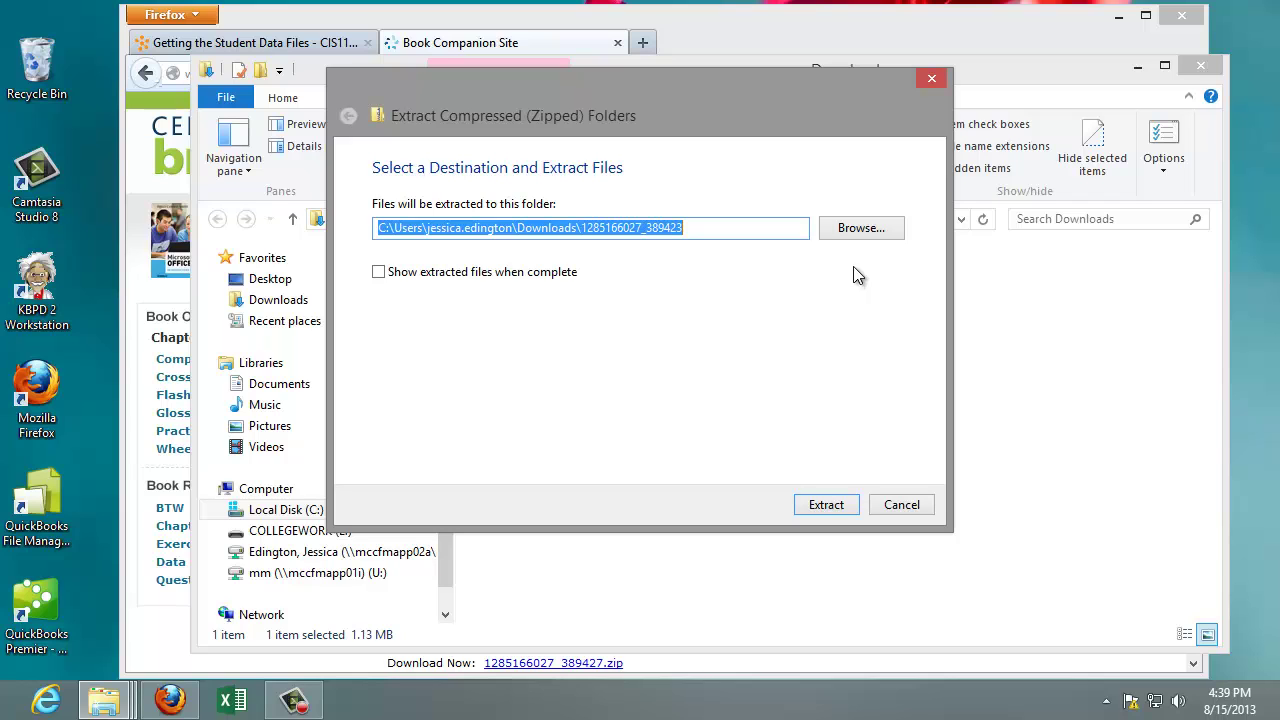
pyautogui.click(859, 233)
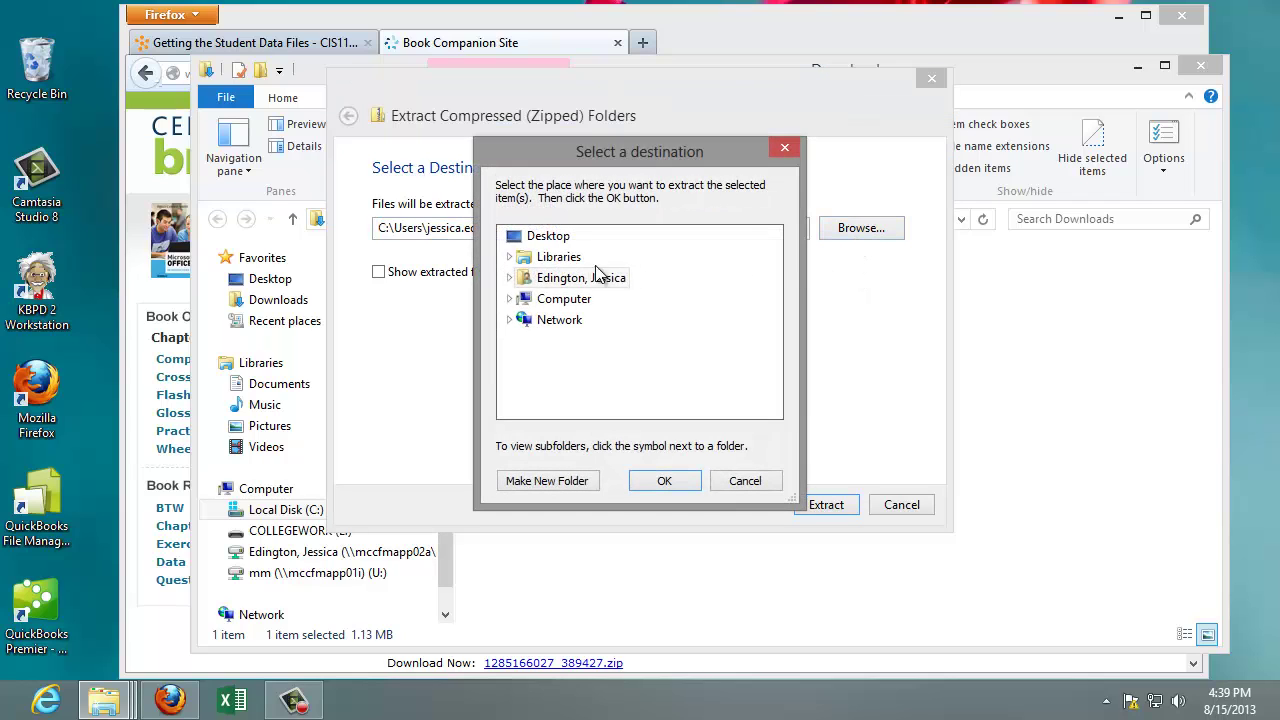
pyautogui.click(510, 299)
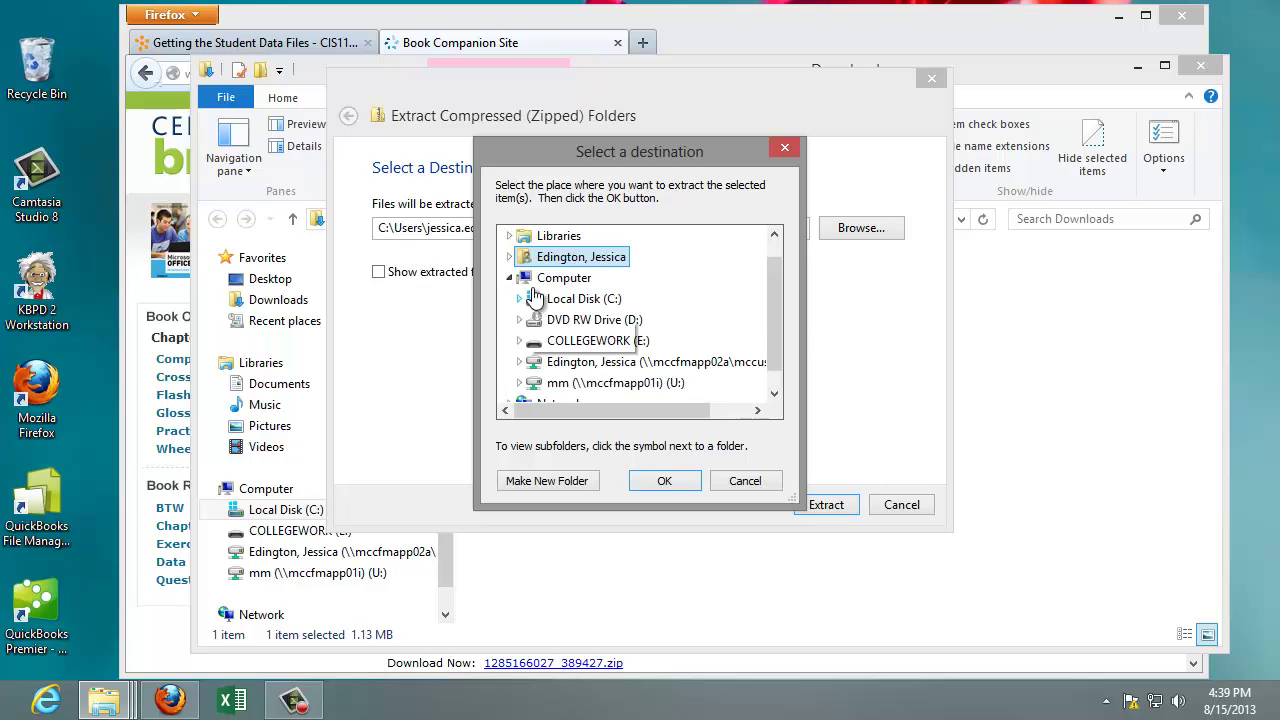
pyautogui.click(540, 280)
pyautogui.click(556, 340)
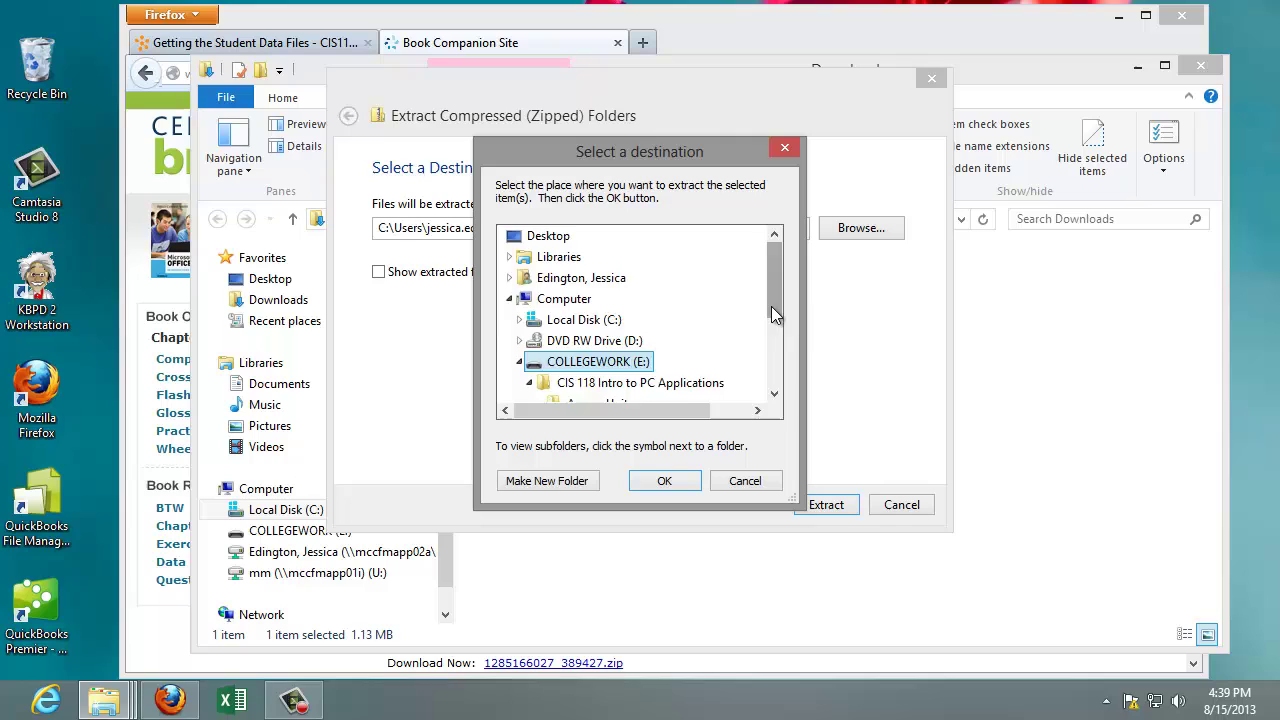
pyautogui.moveTo(772, 318); pyautogui.dragTo(772, 360)
pyautogui.click(608, 280)
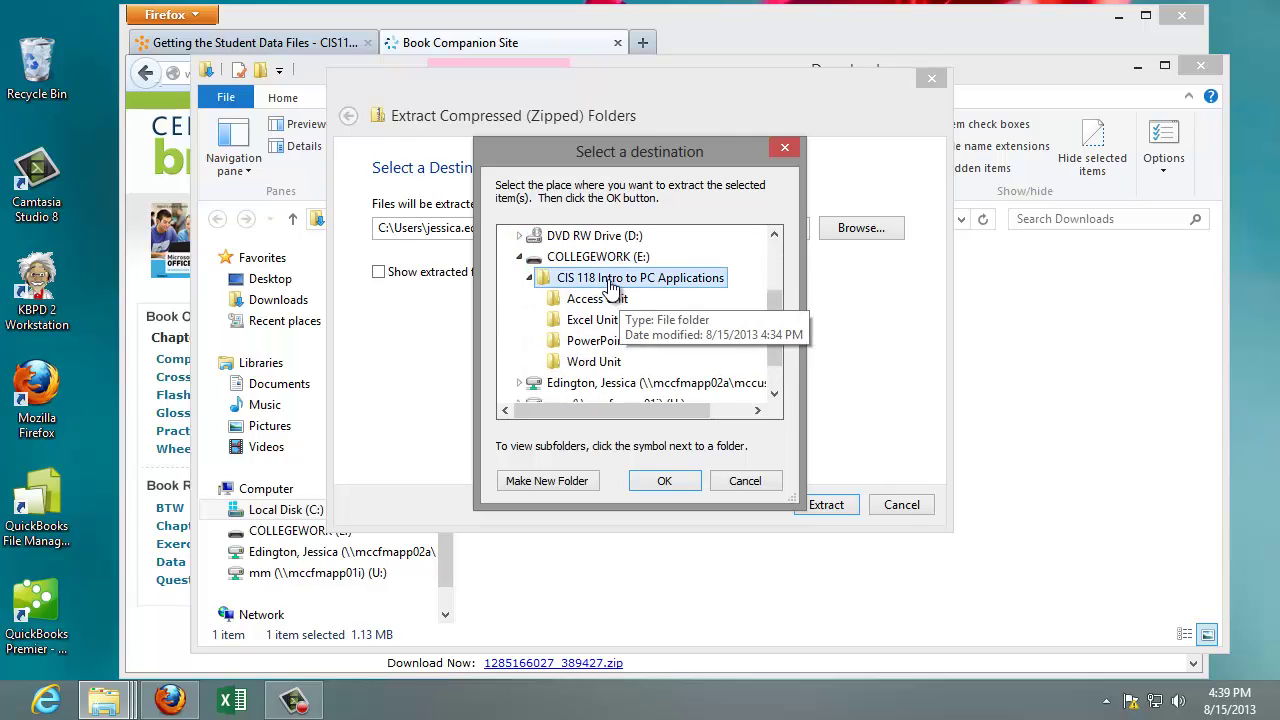
pyautogui.click(592, 364)
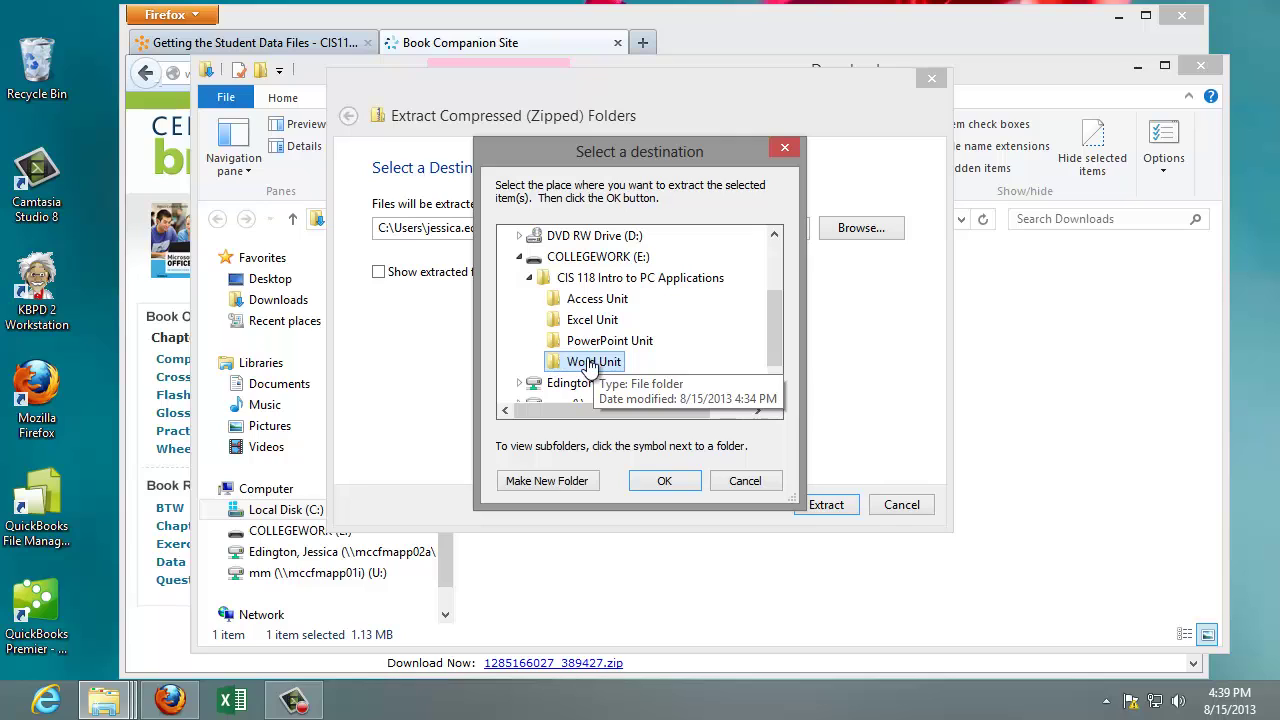
pyautogui.click(665, 480)
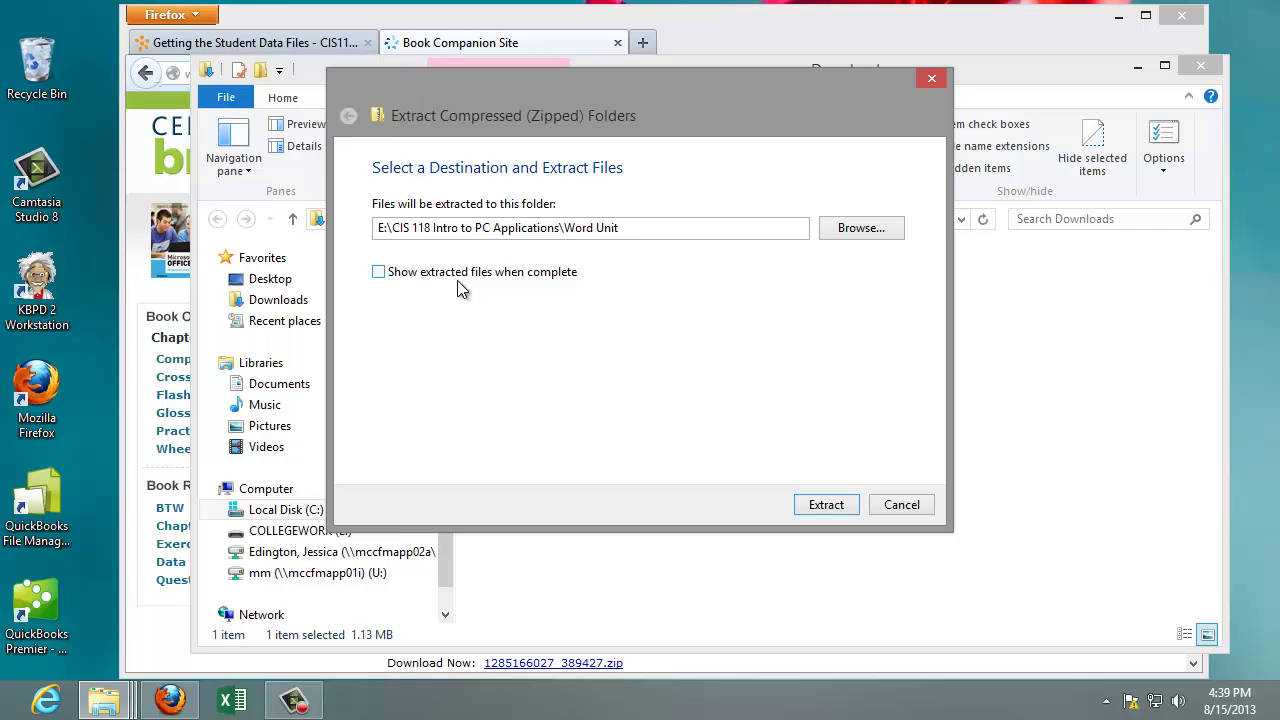
pyautogui.click(830, 502)
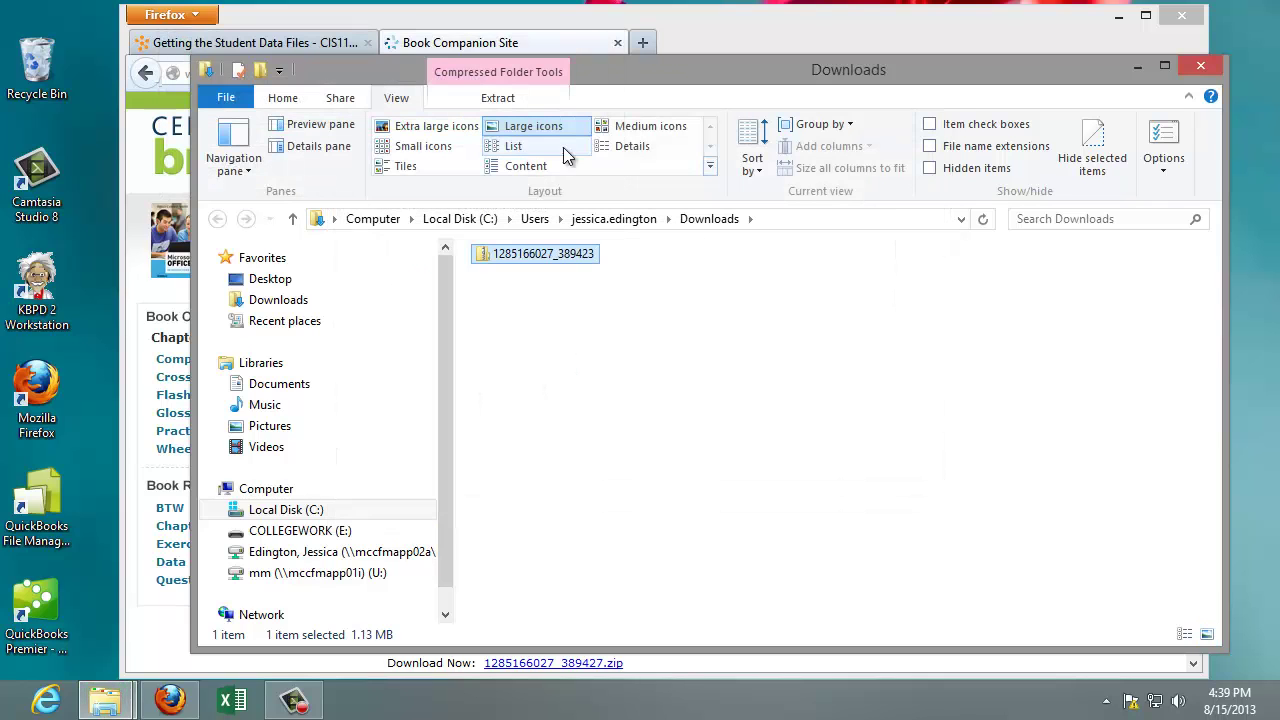
pyautogui.click(1203, 66)
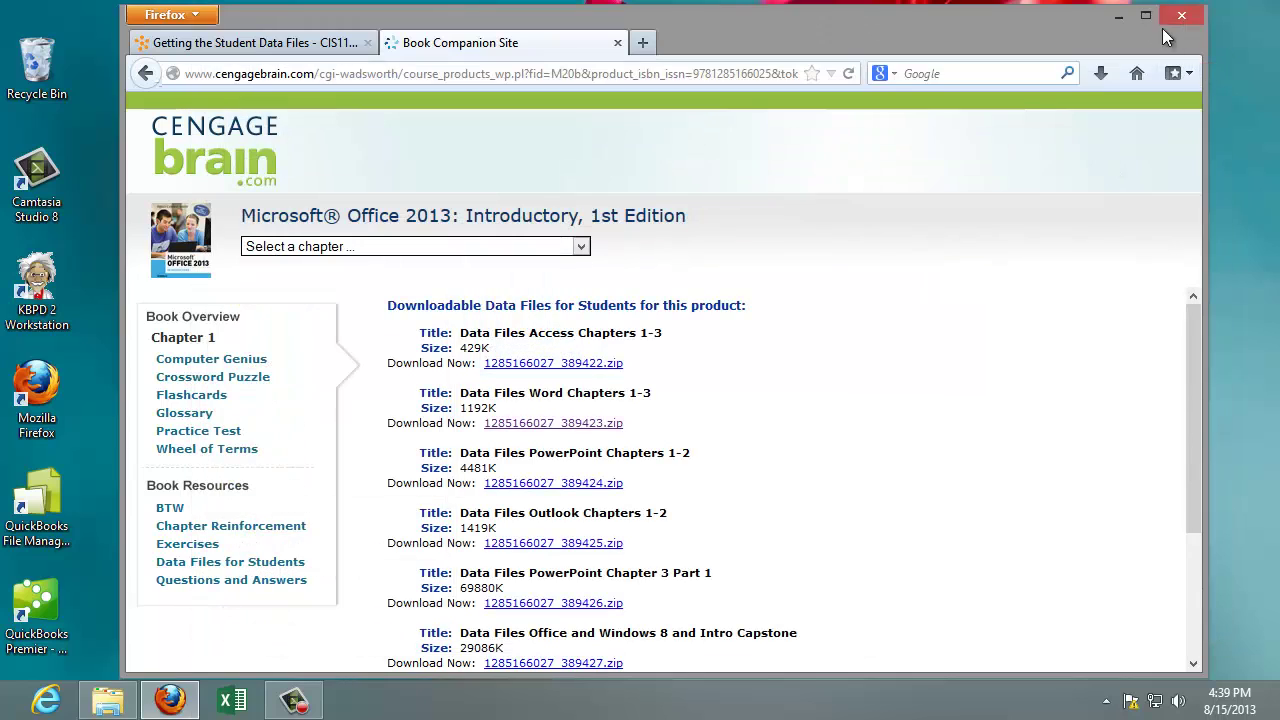
# - Minimize the browser and open the Word Unit folder inside CIS 118 Intro to PC Applications on the COLLEGEWORK (E:) drive
pyautogui.click(1118, 15)
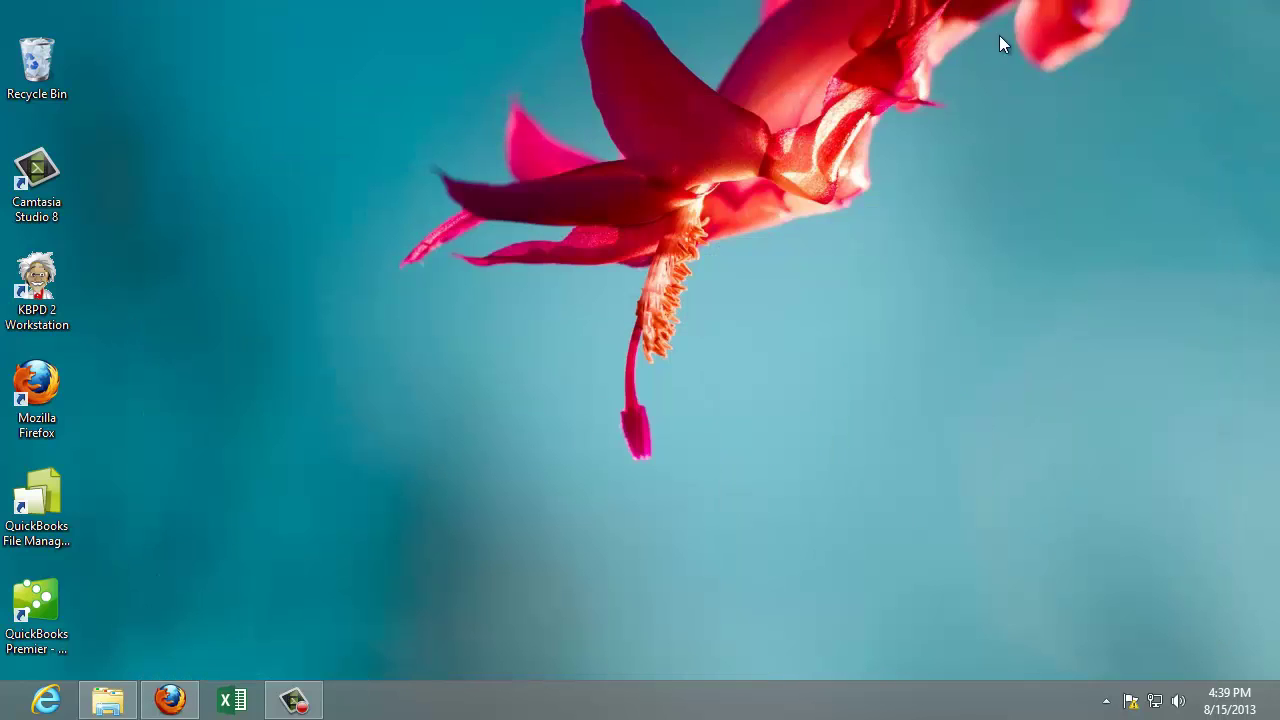
pyautogui.click(108, 700)
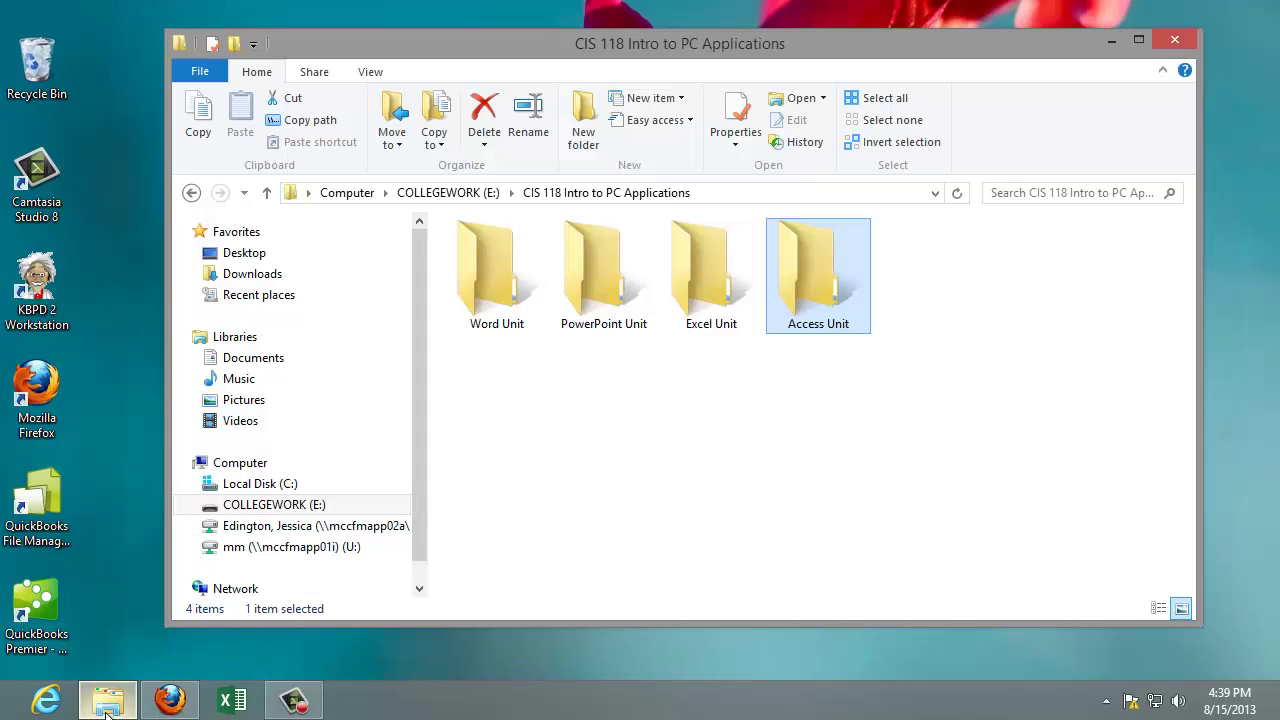
pyautogui.click(260, 505)
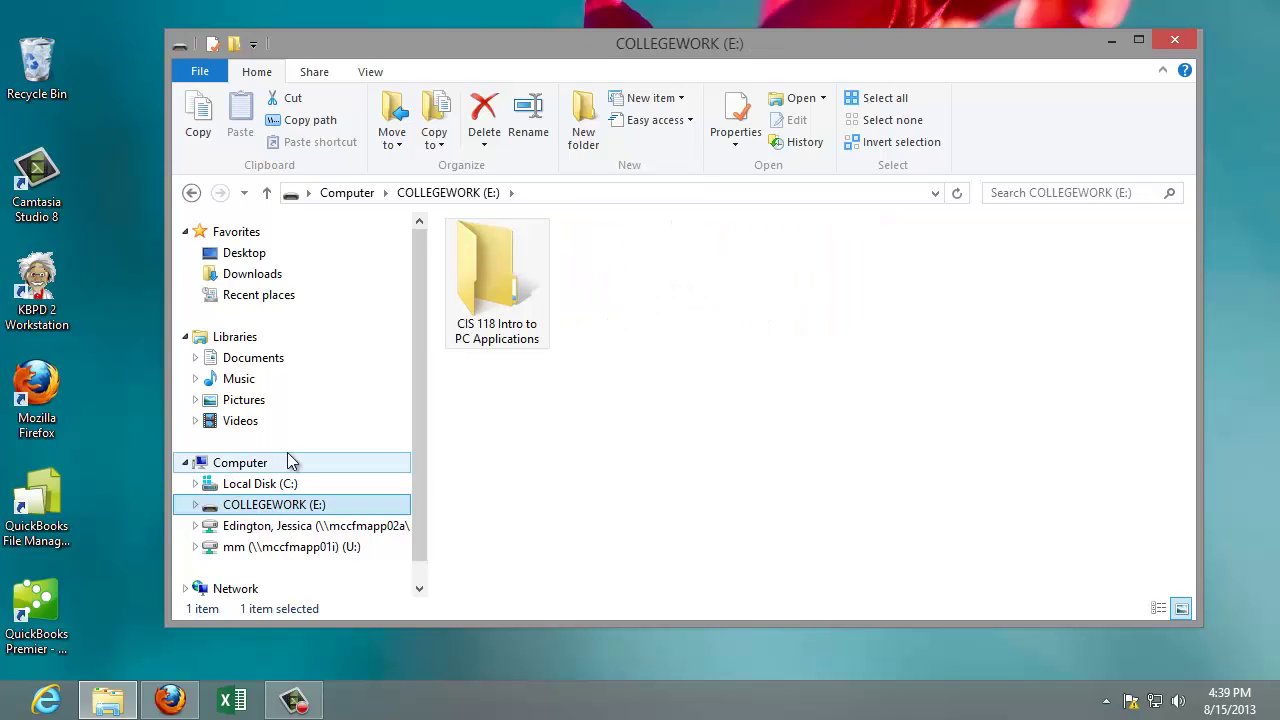
pyautogui.doubleClick(489, 280)
pyautogui.click(815, 285)
pyautogui.doubleClick(815, 285)
pyautogui.click(540, 254)
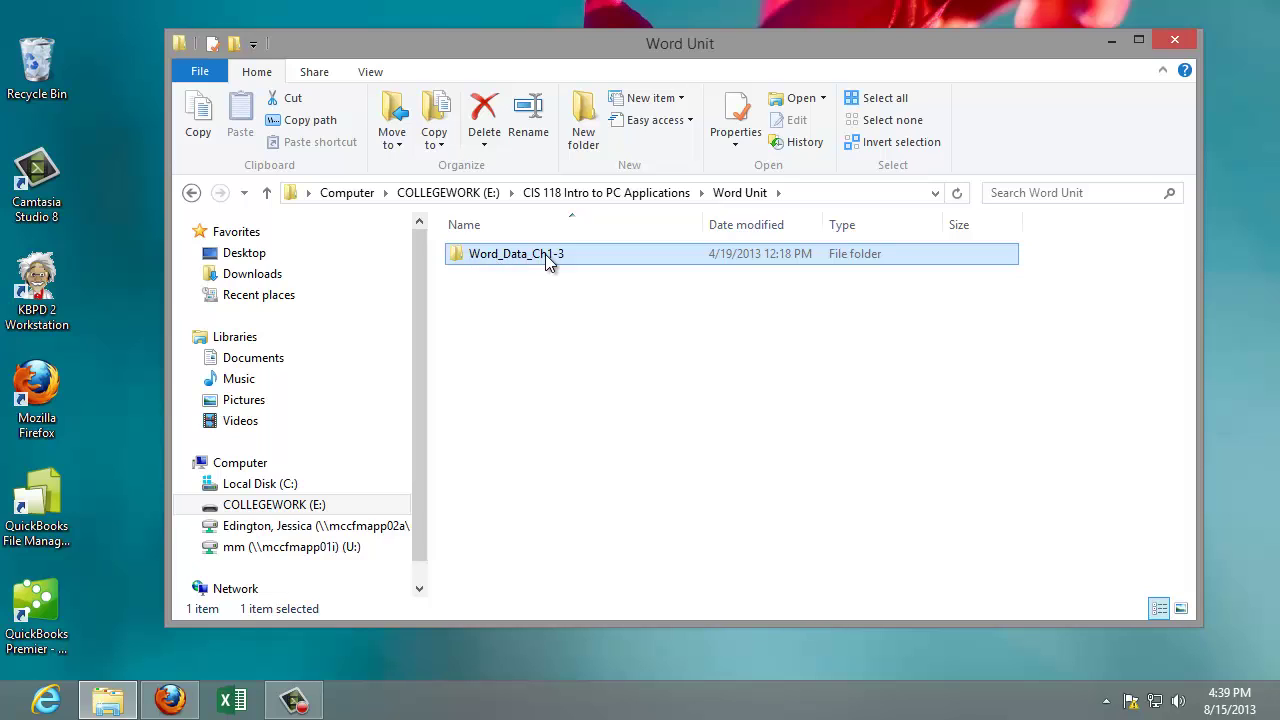
# - Look through the Chapter 01 and Chapter 02 folders in Word_Data_Ch1-3, and display the Chapter 02 files as large icons
pyautogui.doubleClick(490, 256)
pyautogui.doubleClick(488, 258)
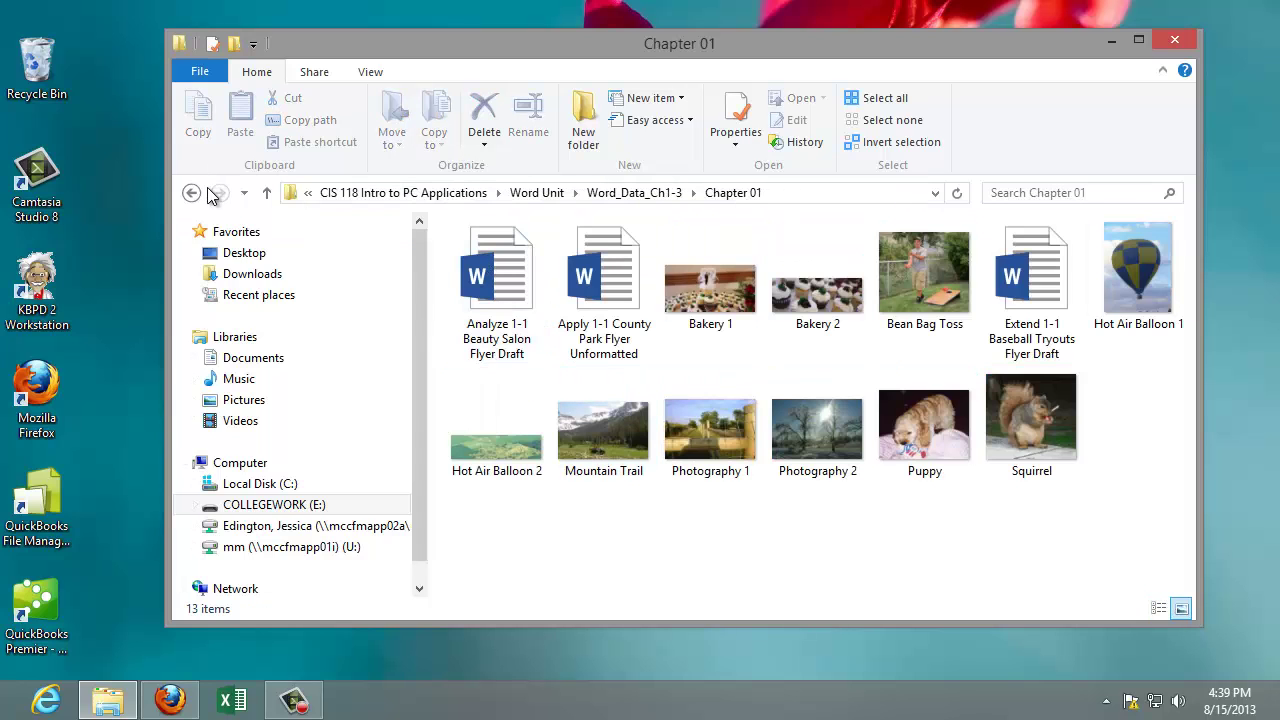
pyautogui.click(191, 192)
pyautogui.doubleClick(474, 276)
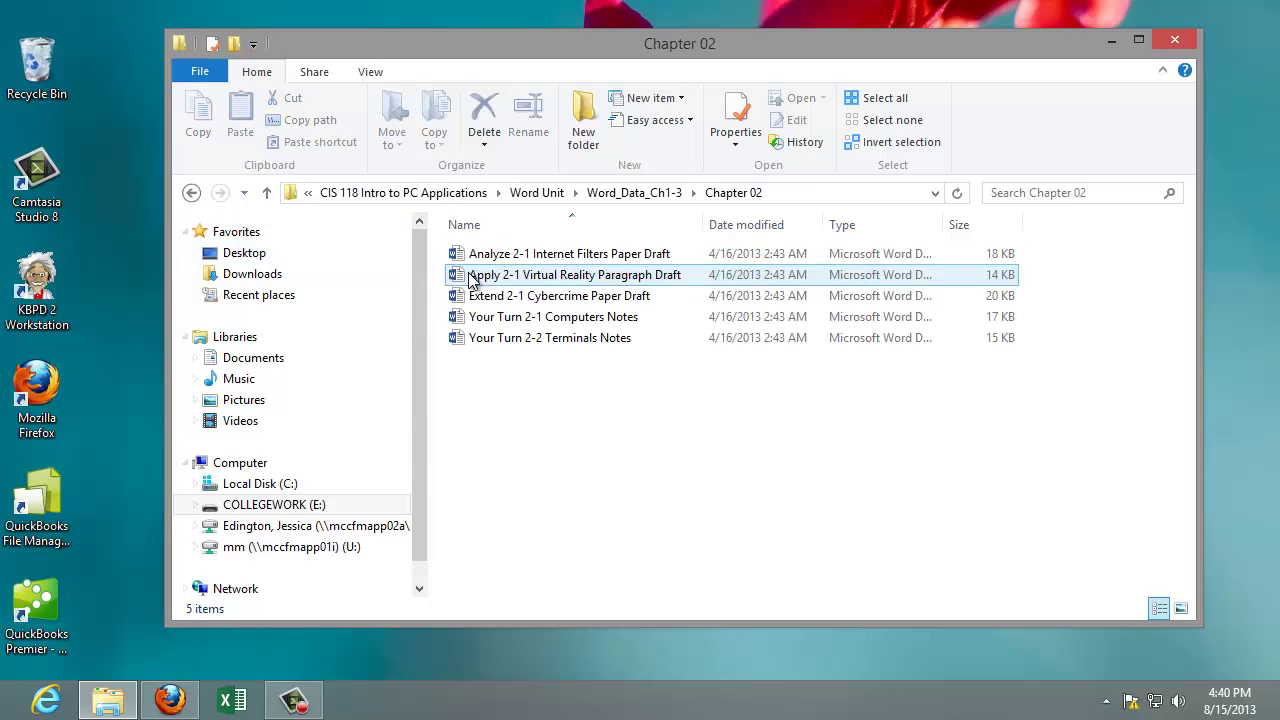
pyautogui.click(370, 72)
pyautogui.click(493, 103)
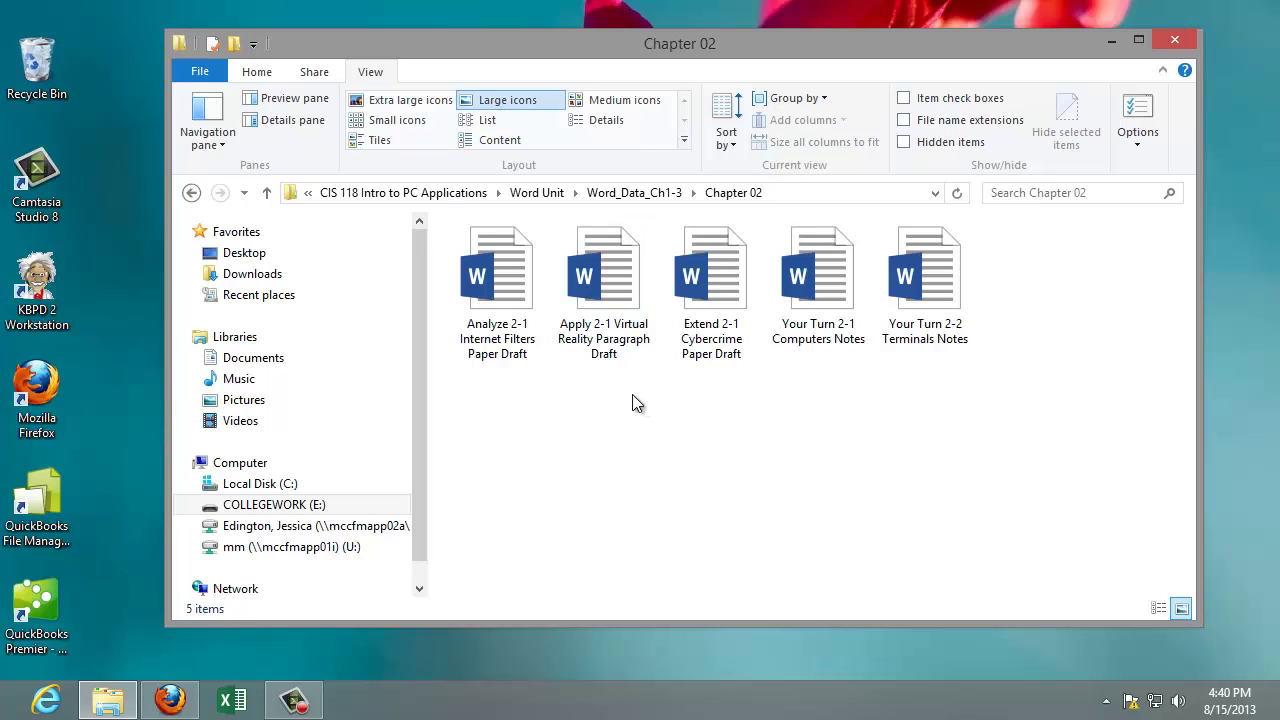
# - Switch to Firefox, download and save the Data Files Excel Chapters 1-3 zip, and show the file in its containing folder
pyautogui.click(170, 700)
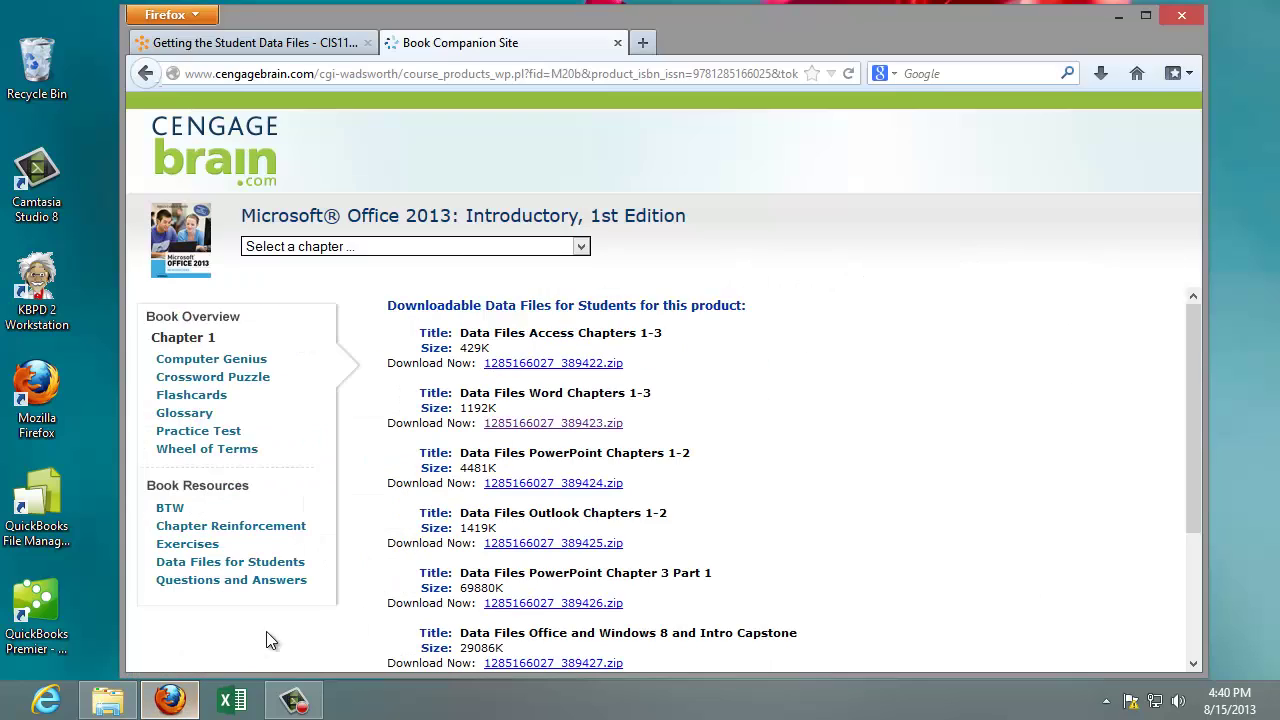
pyautogui.moveTo(1203, 340); pyautogui.dragTo(1202, 457)
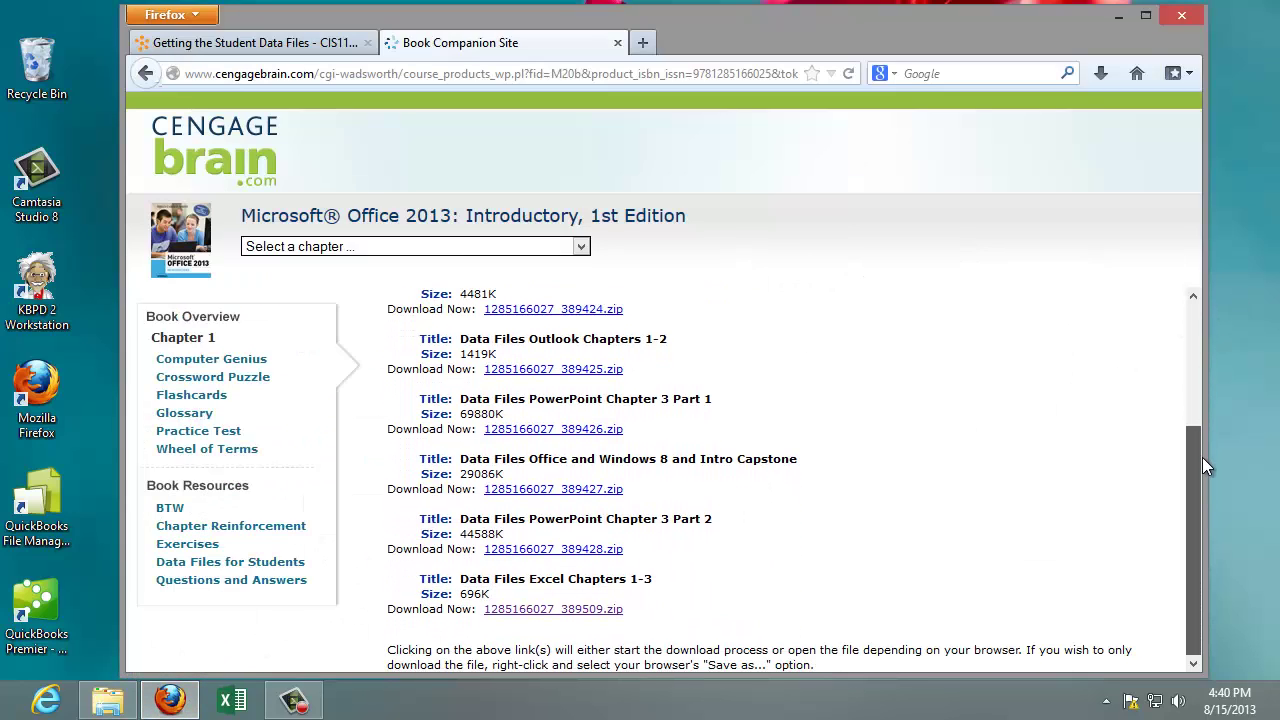
pyautogui.click(588, 618)
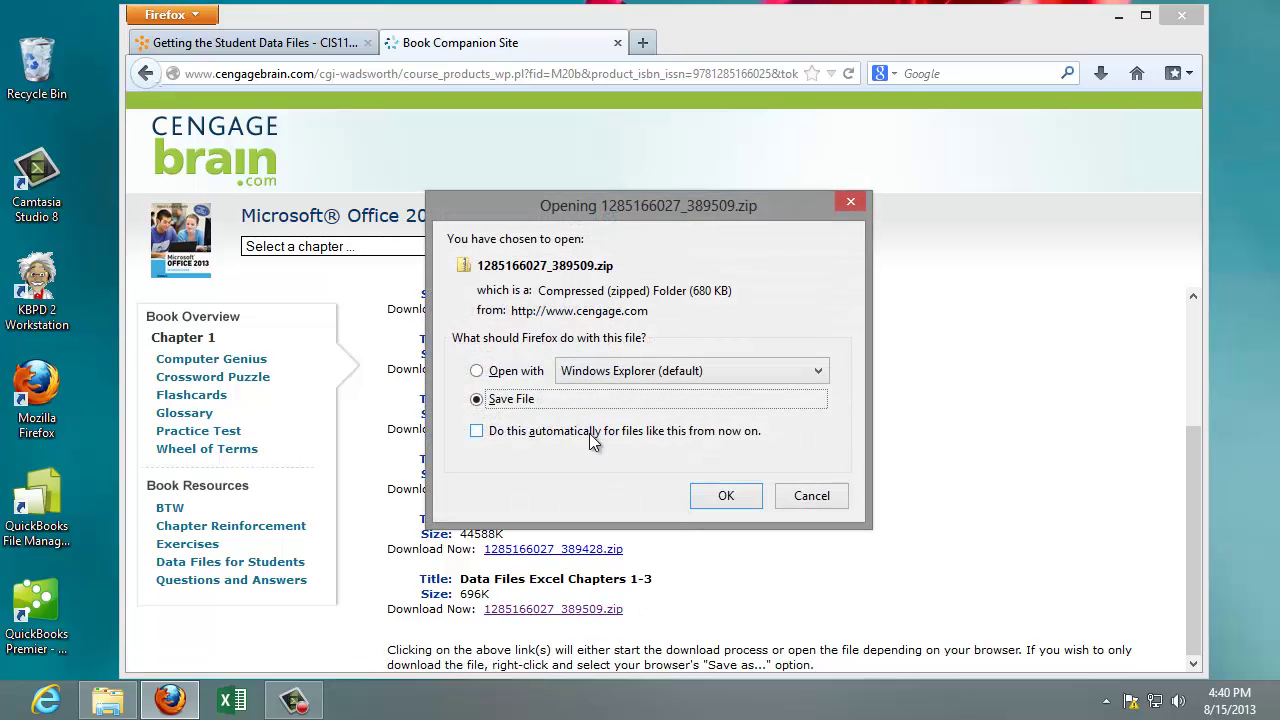
pyautogui.click(735, 496)
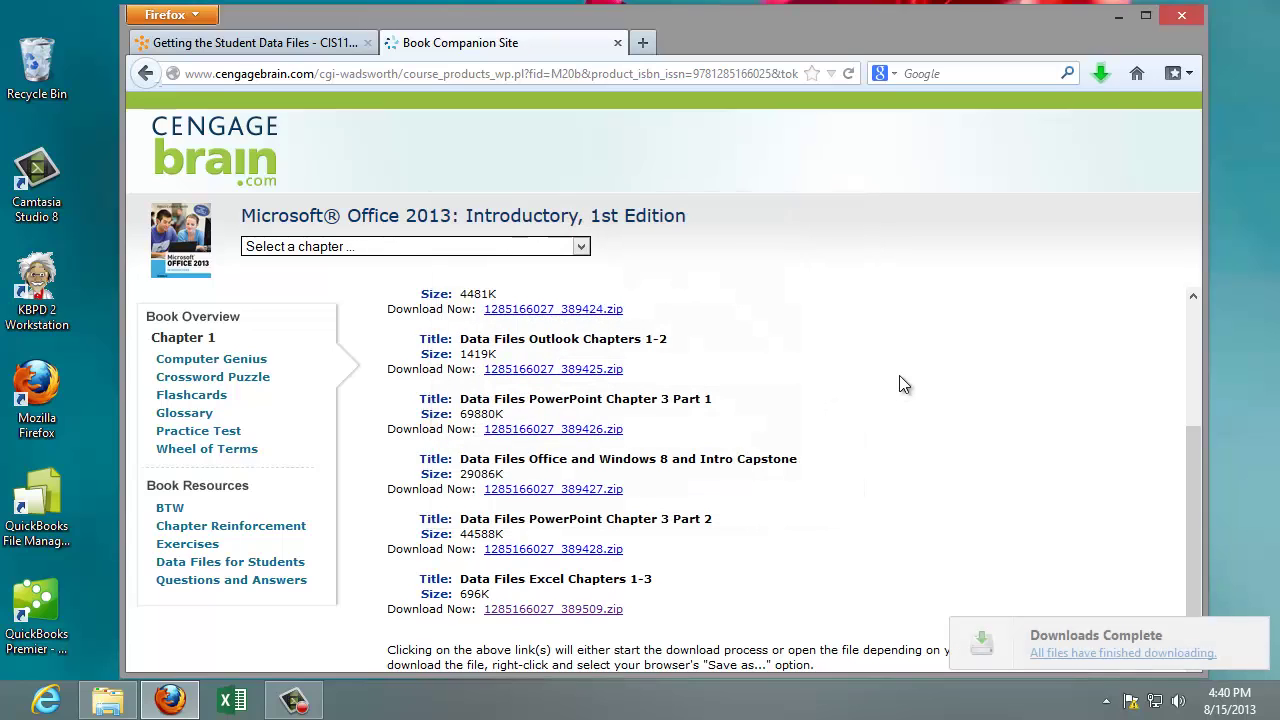
pyautogui.click(1101, 73)
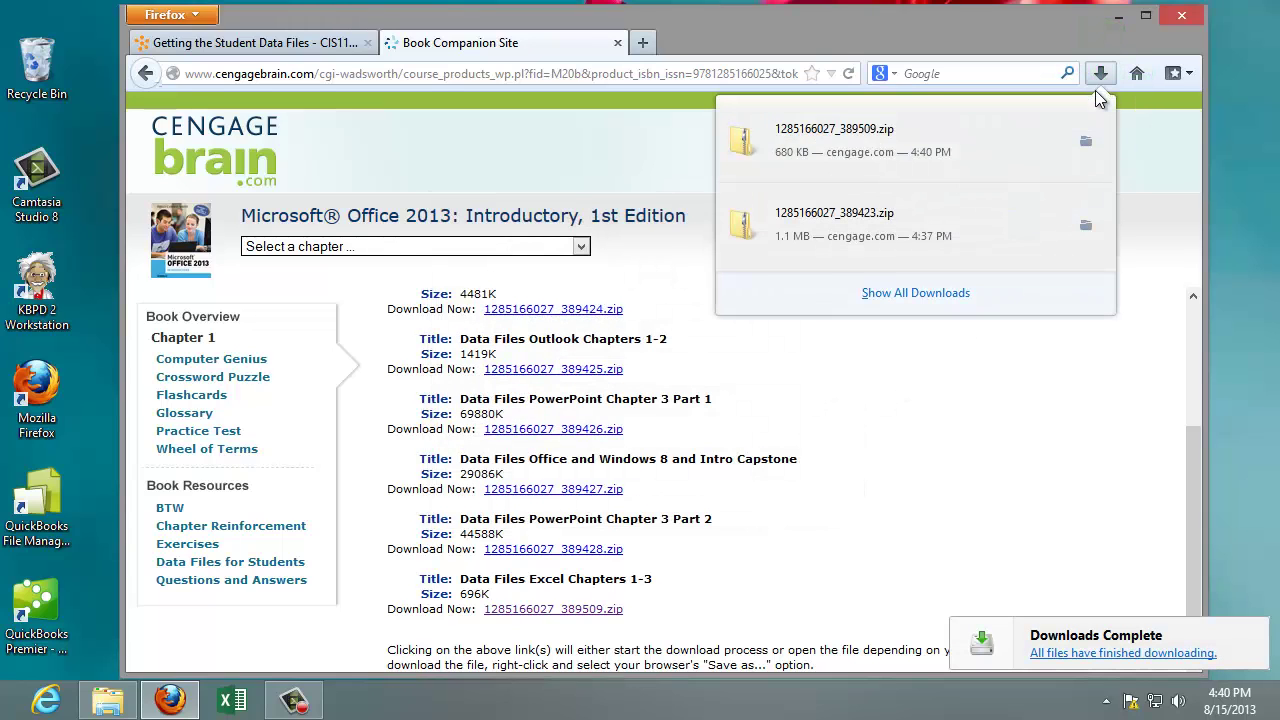
pyautogui.click(1085, 141)
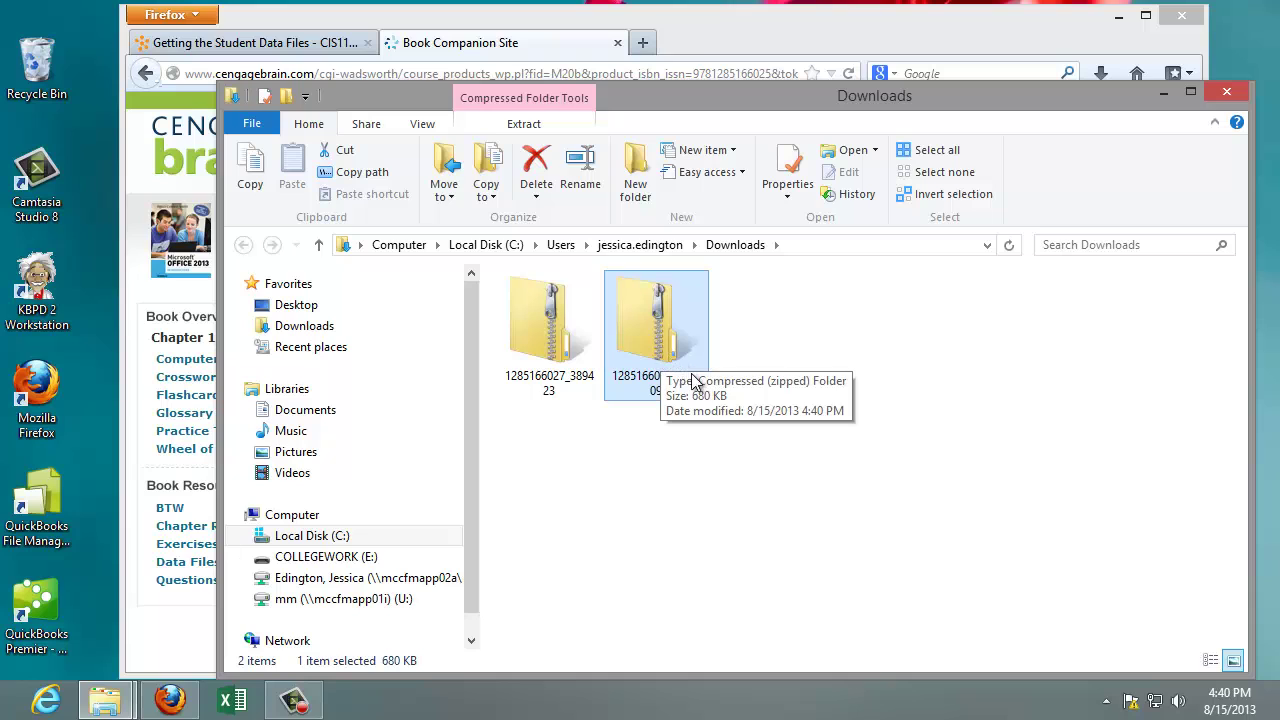
pyautogui.rightClick(660, 352)
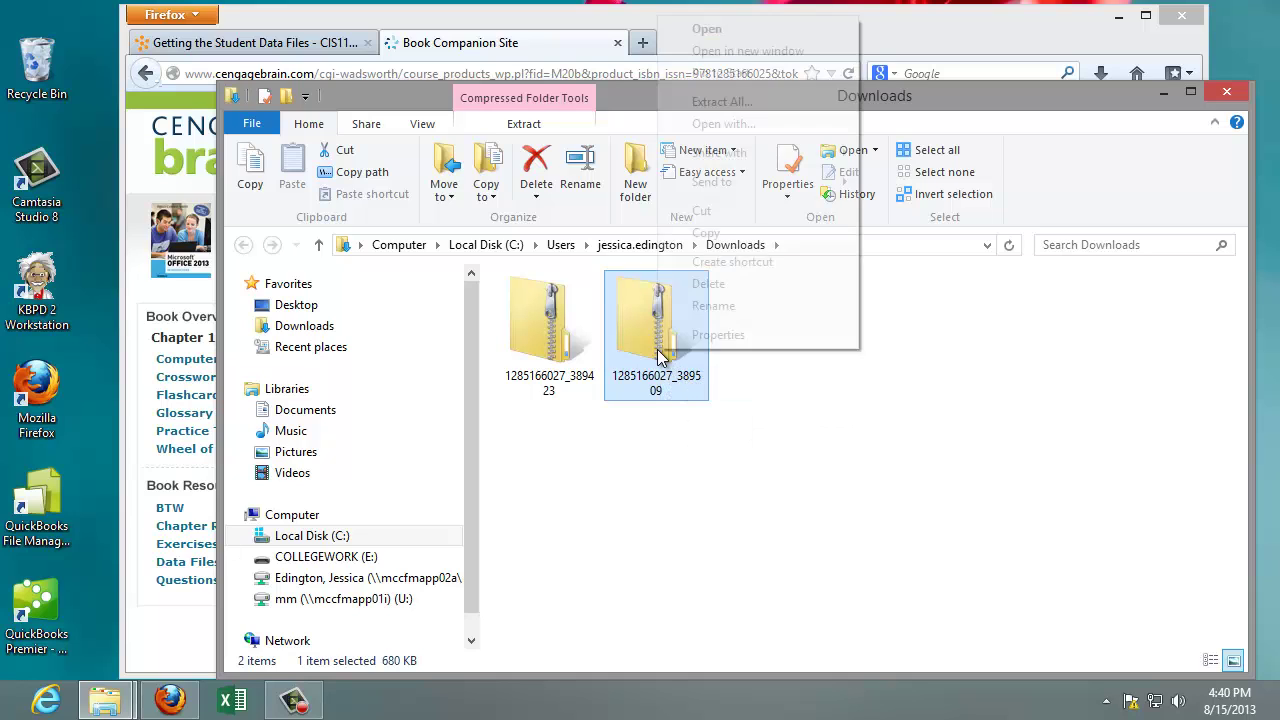
pyautogui.click(721, 107)
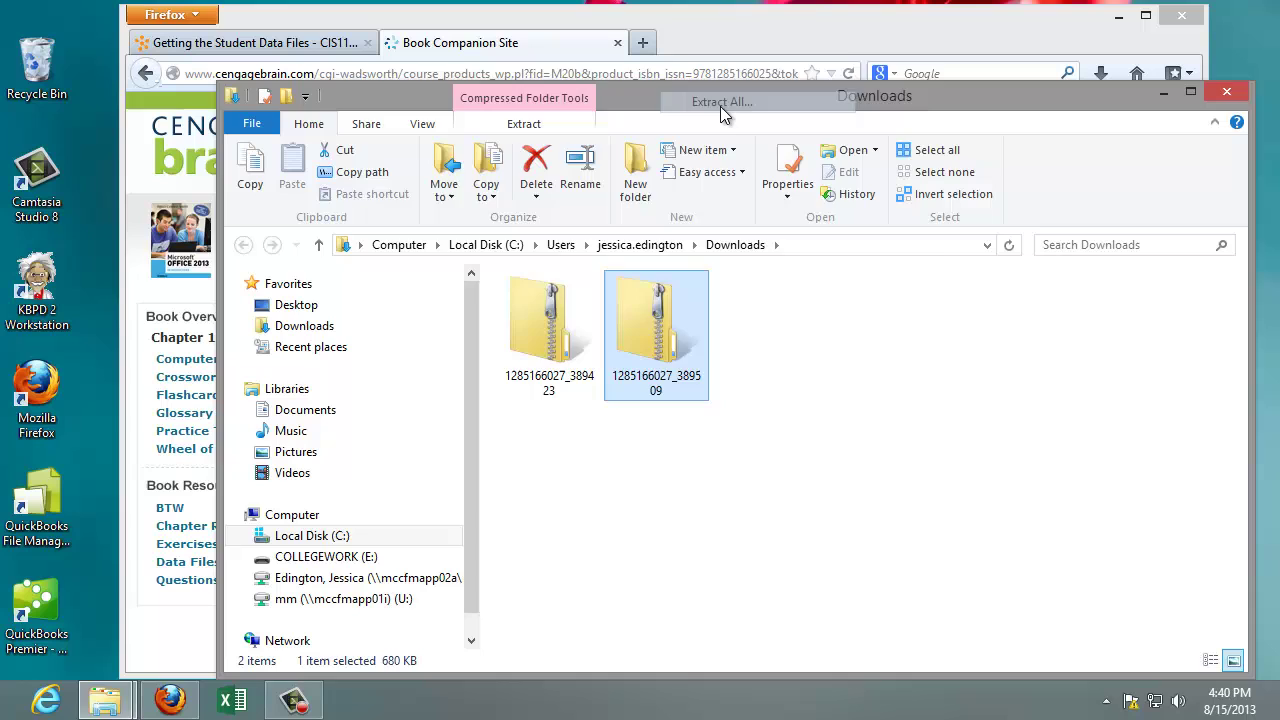
pyautogui.click(863, 228)
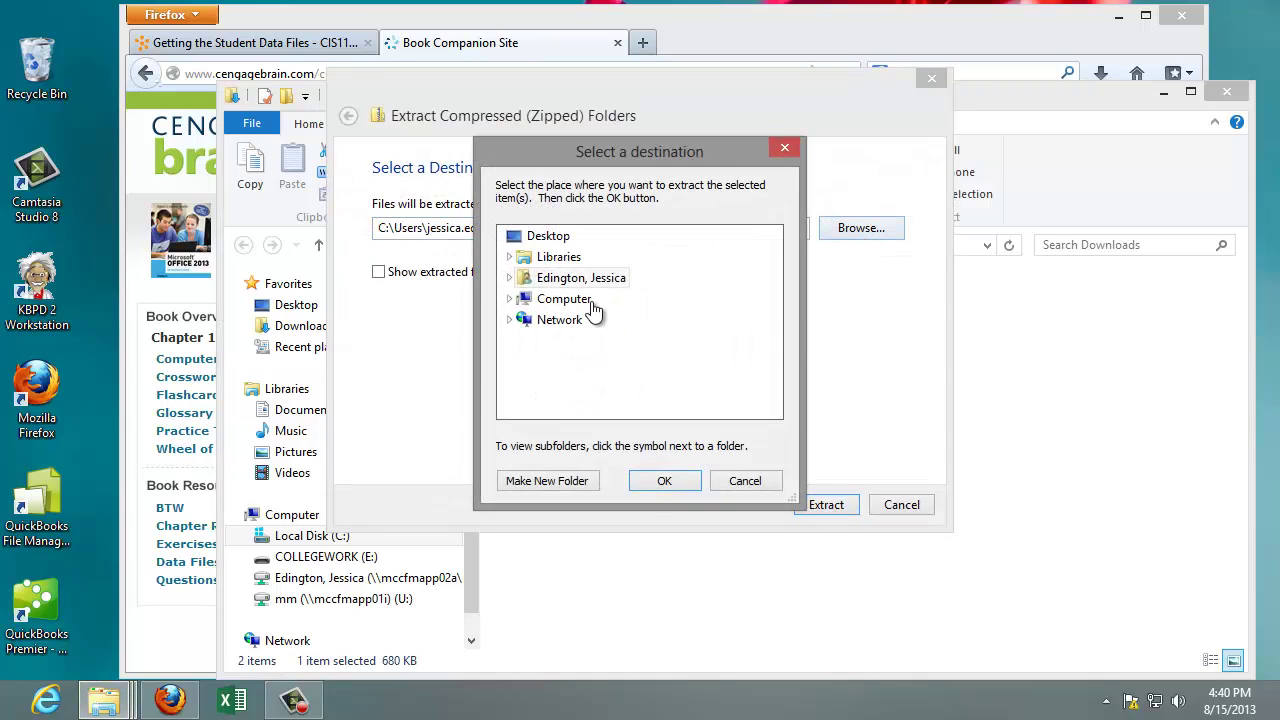
pyautogui.doubleClick(569, 297)
pyautogui.doubleClick(580, 341)
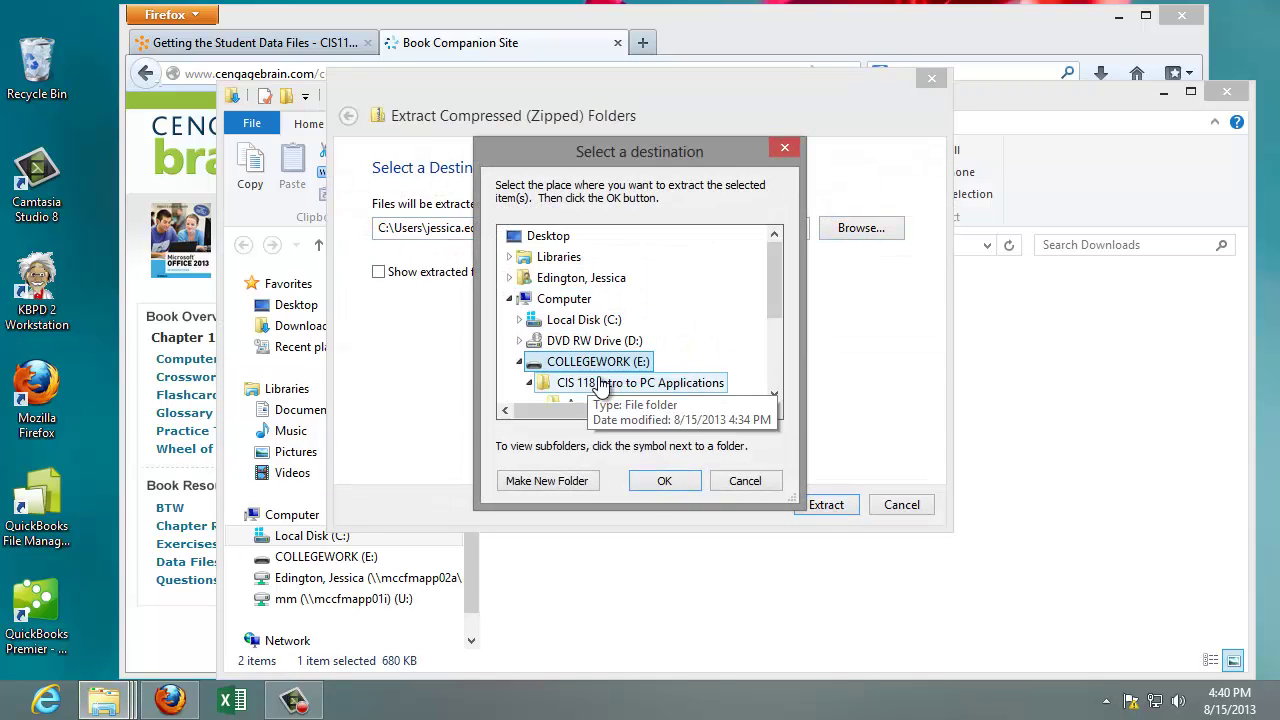
pyautogui.scroll(-3, 770, 300)
pyautogui.click(592, 277)
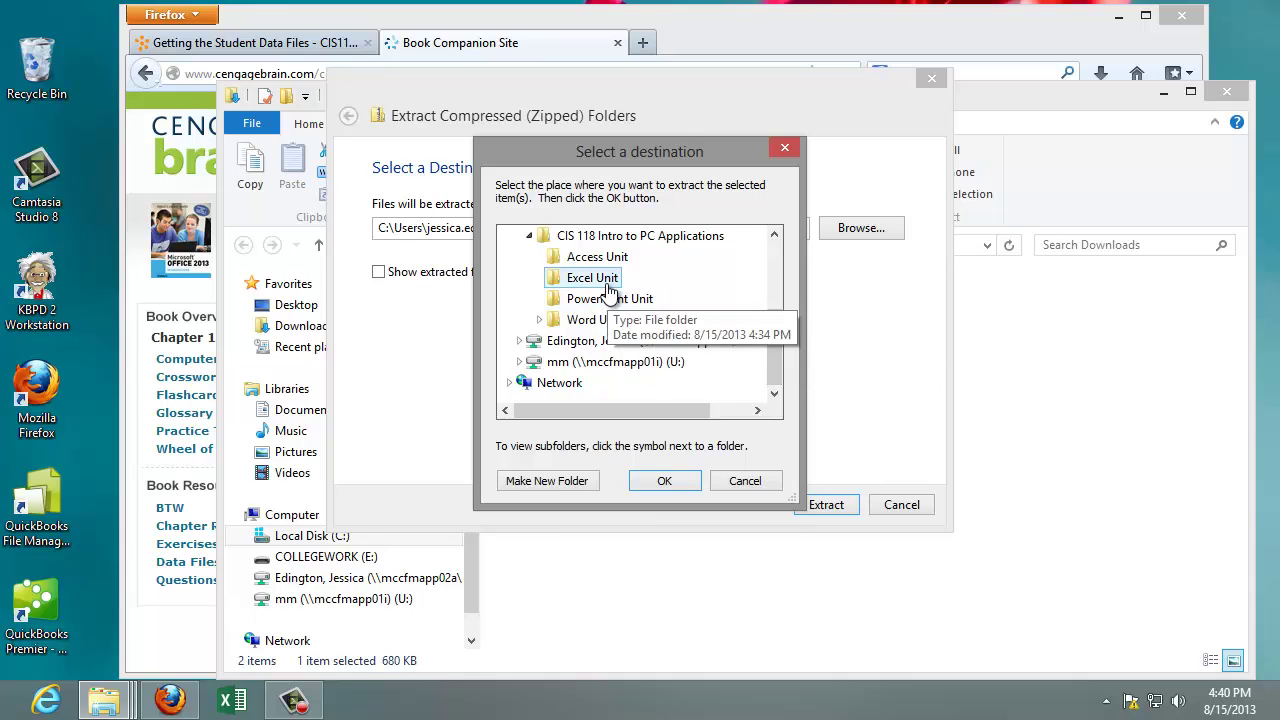
pyautogui.click(668, 481)
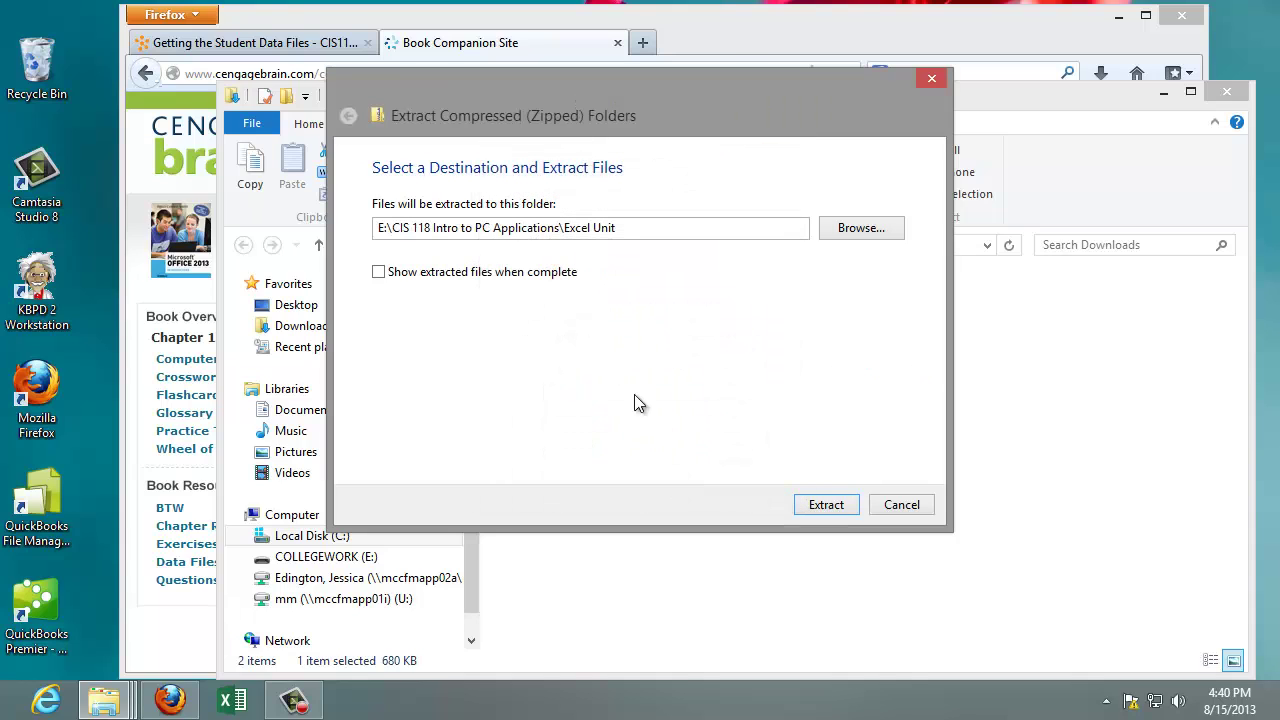
pyautogui.click(843, 507)
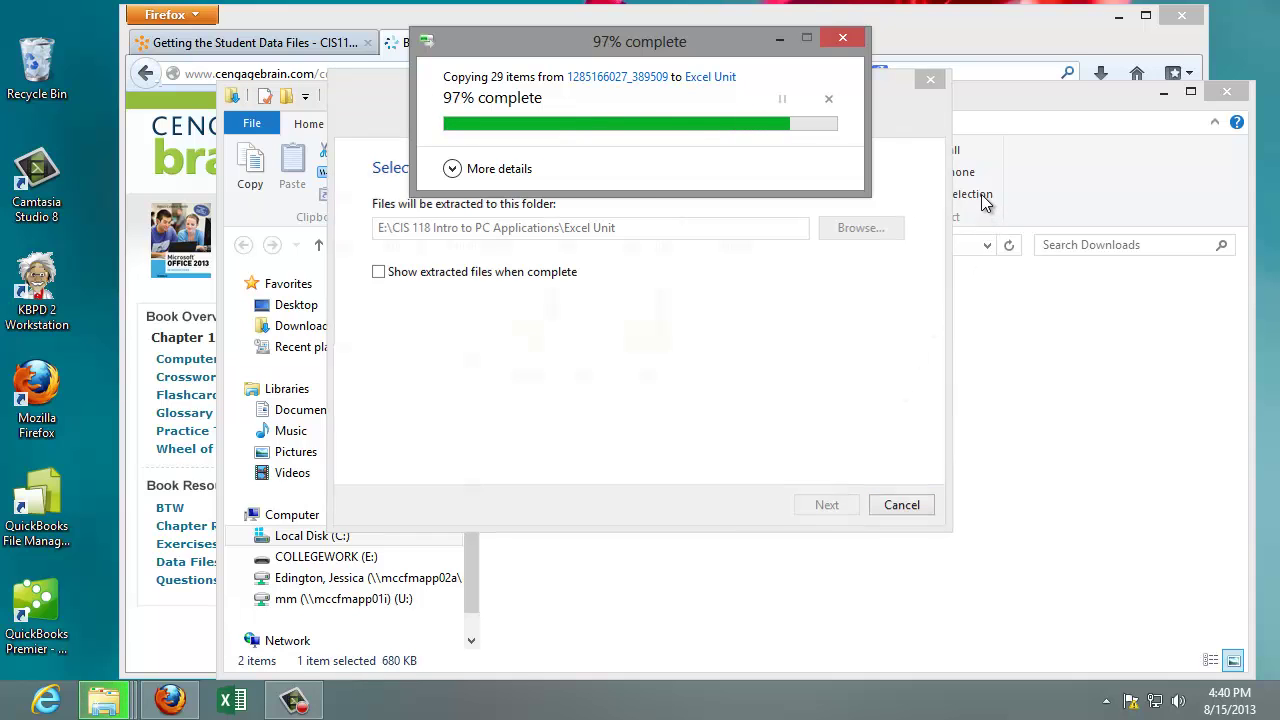
pyautogui.click(1180, 72)
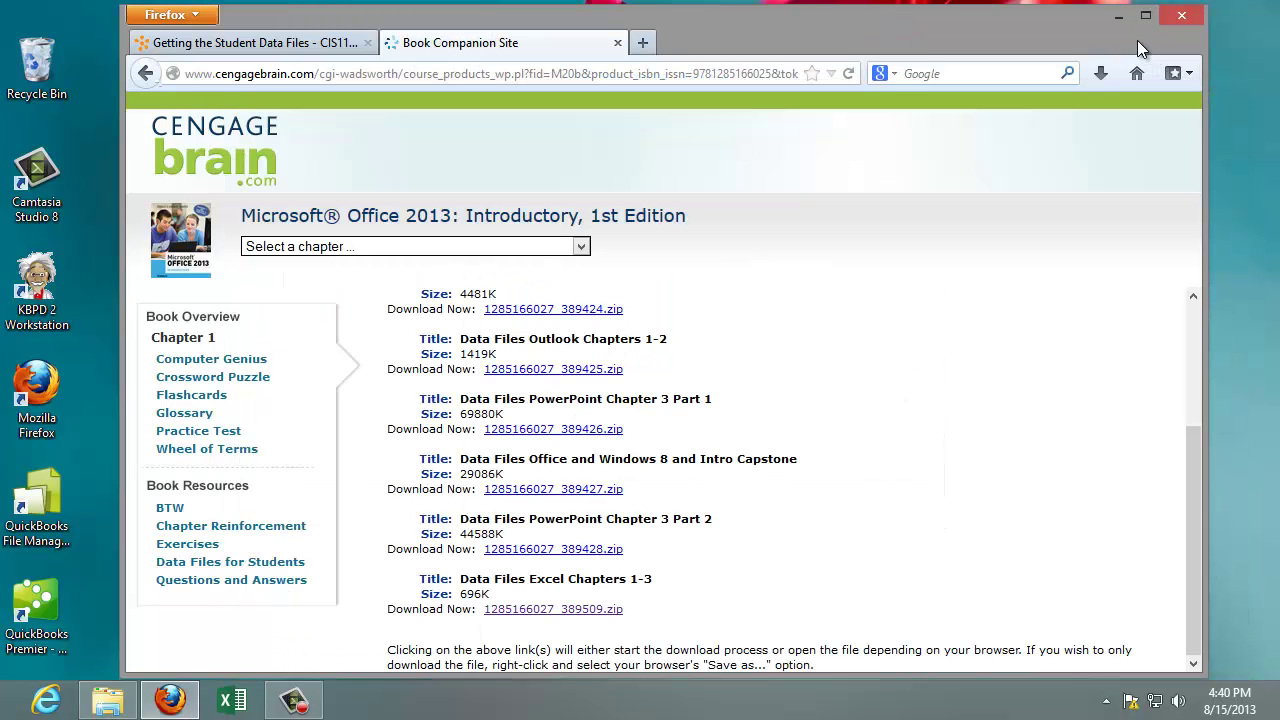
# - Minimize the browser and check the extracted Excel files on COLLEGEWORK (E:), down to the Analyze folder in Chapter 01 of ExcelData_Ch1-3
pyautogui.click(1120, 20)
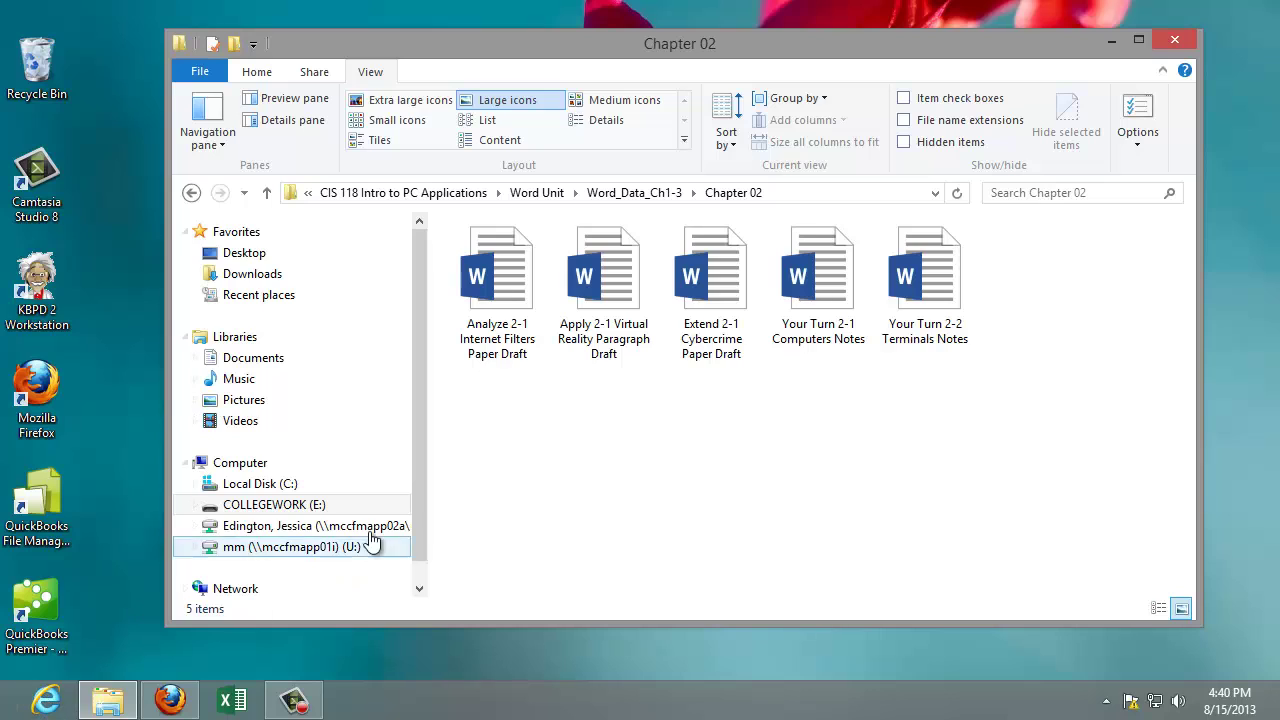
pyautogui.click(250, 505)
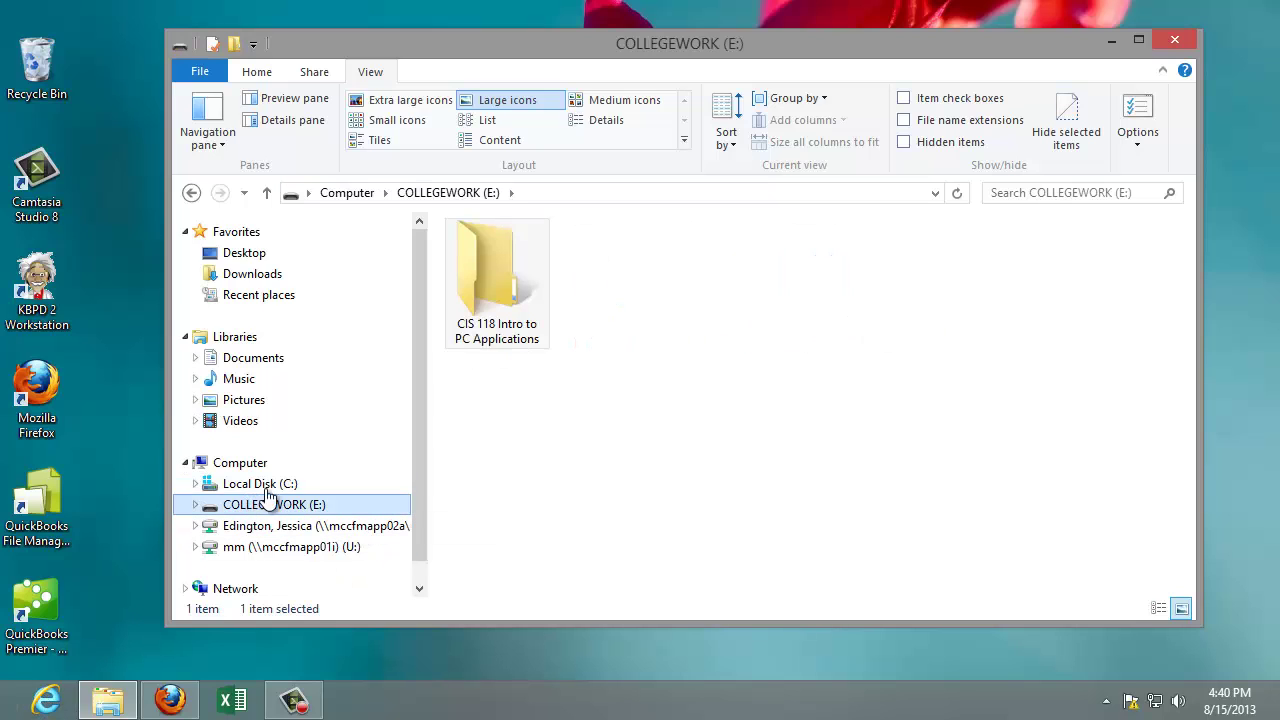
pyautogui.doubleClick(489, 302)
pyautogui.doubleClick(594, 289)
pyautogui.doubleClick(512, 257)
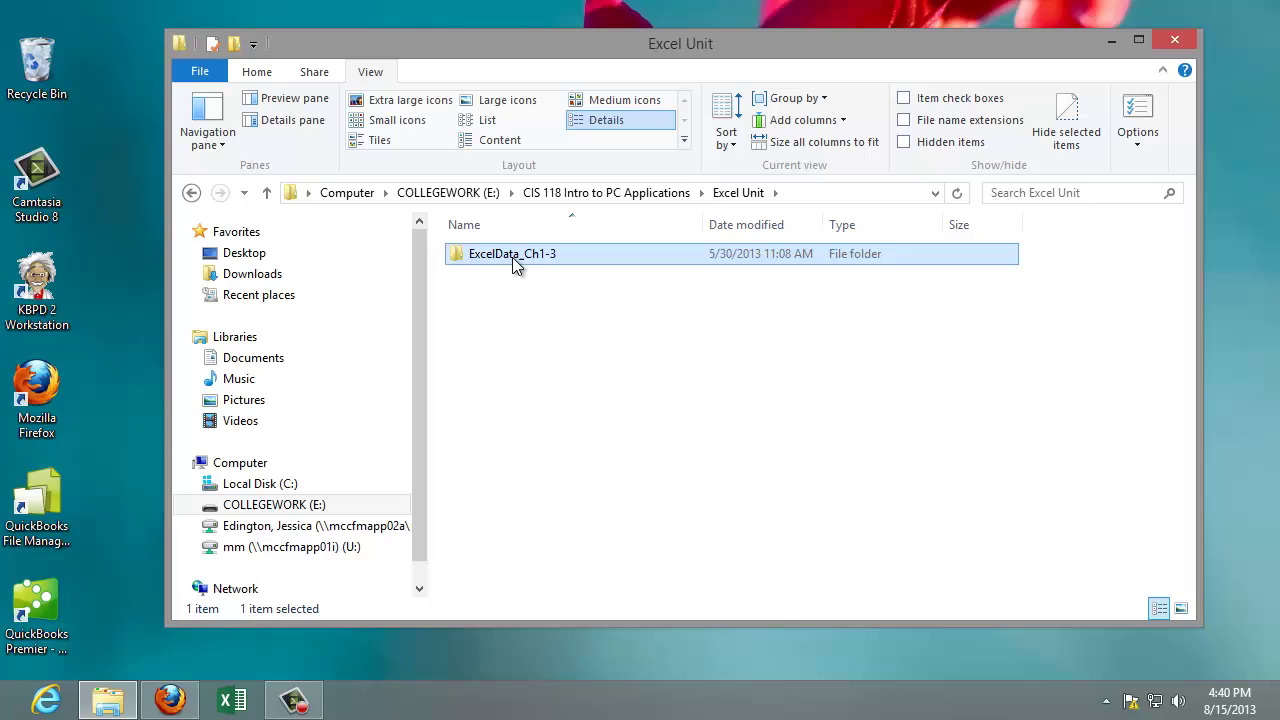
pyautogui.doubleClick(511, 257)
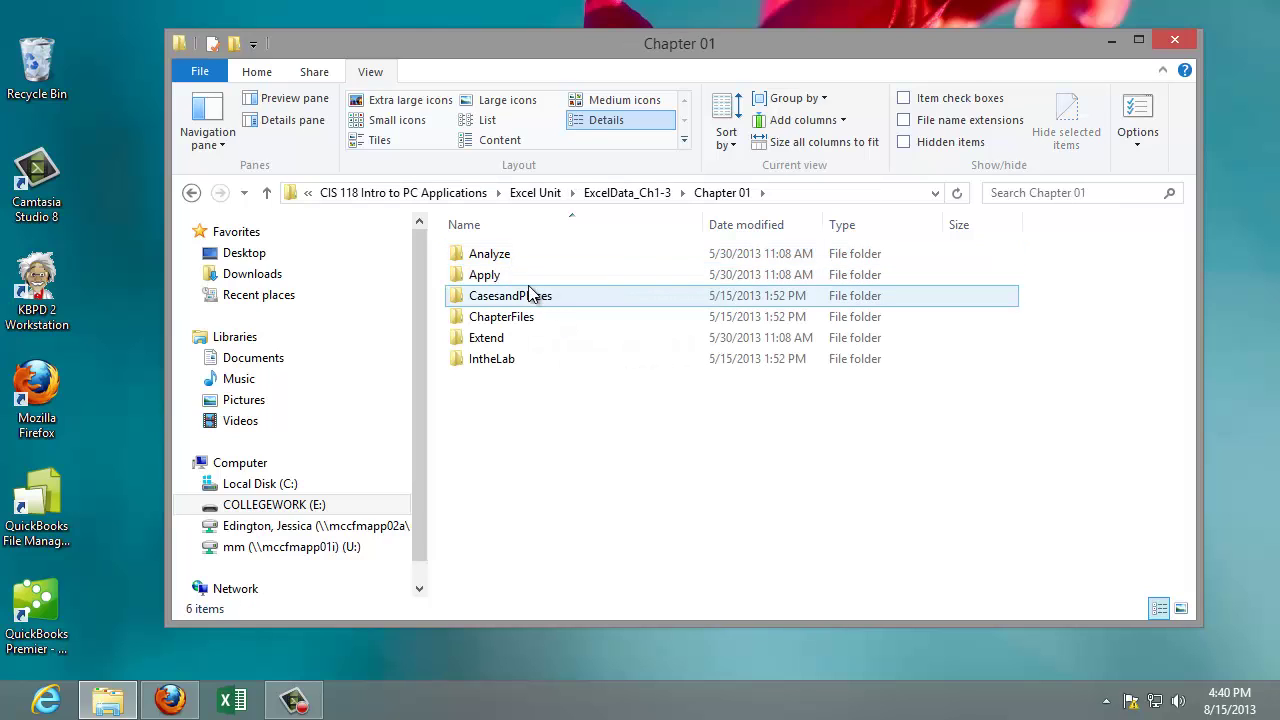
pyautogui.doubleClick(499, 254)
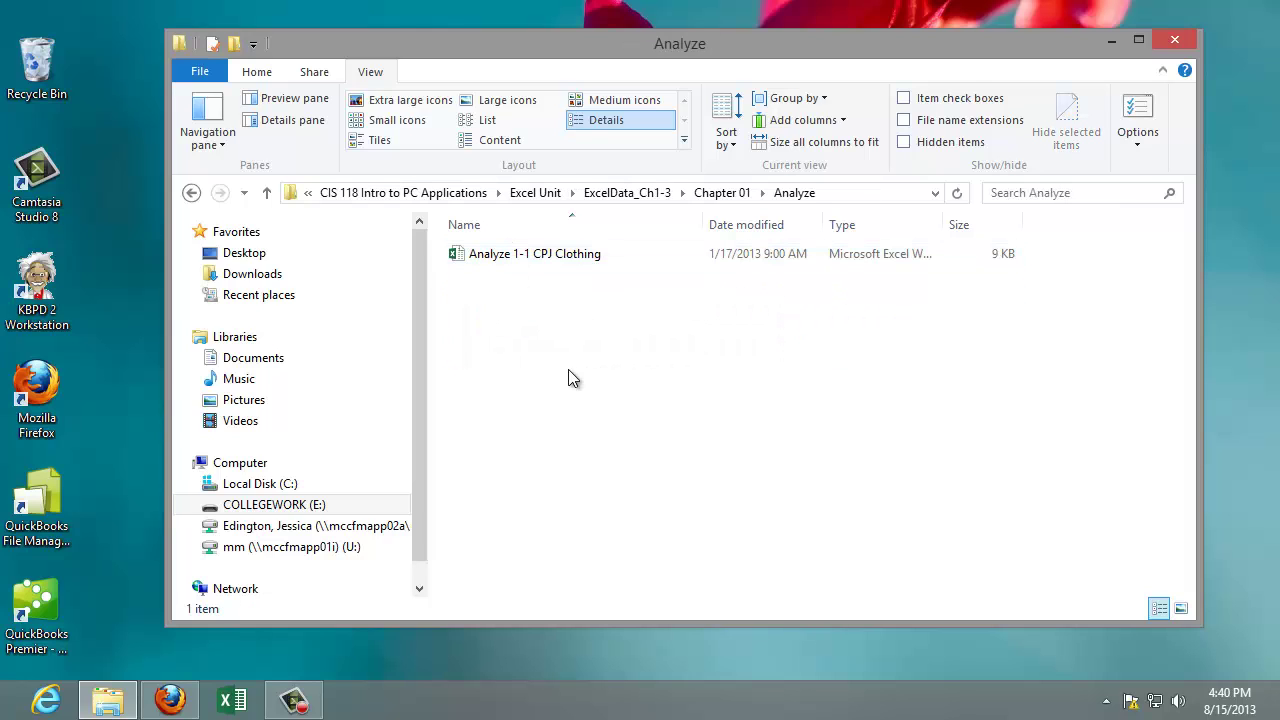